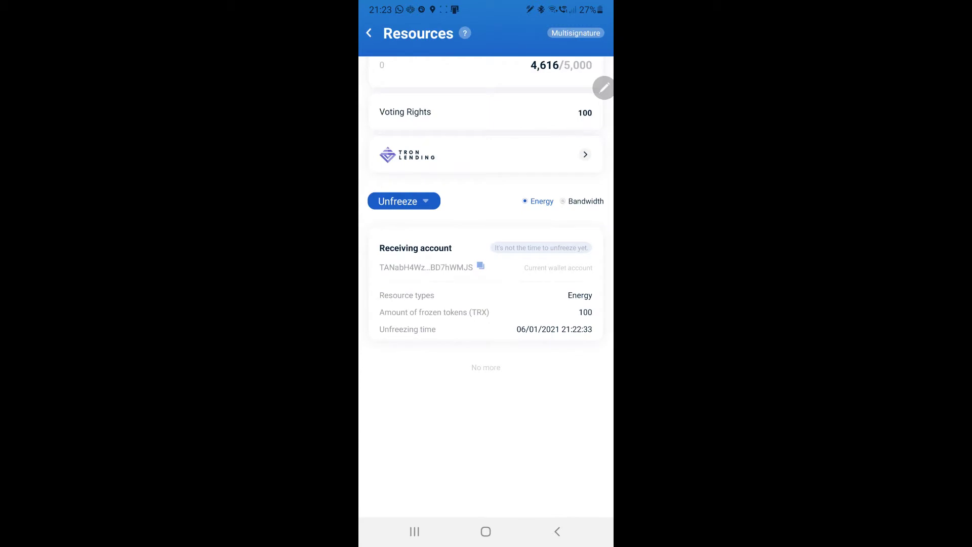
# - Examine the frozen Energy record, its unfreezing time, and the energy and bandwidth balances on the Resources page
pyautogui.click(527, 202)
pyautogui.scroll(-3, 486, 215)
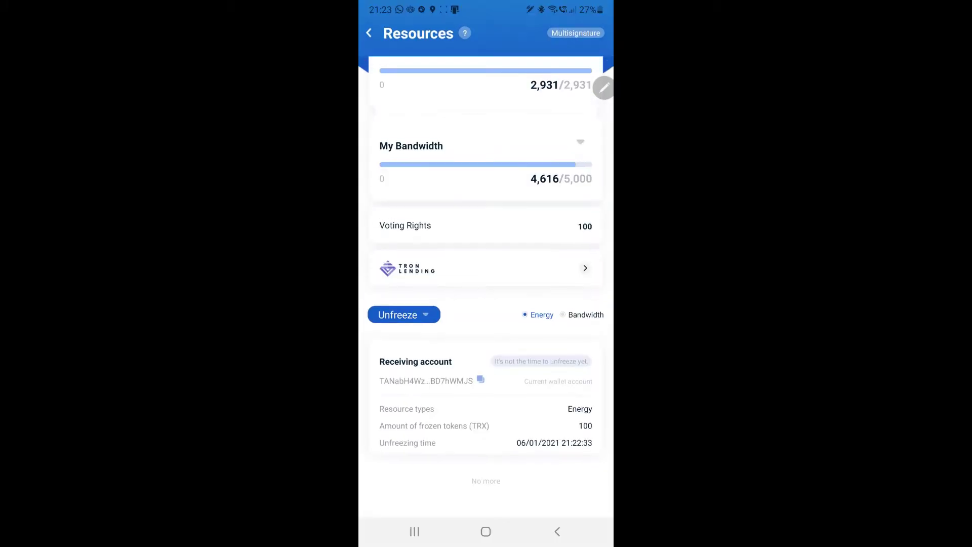
pyautogui.scroll(-1, 486, 271)
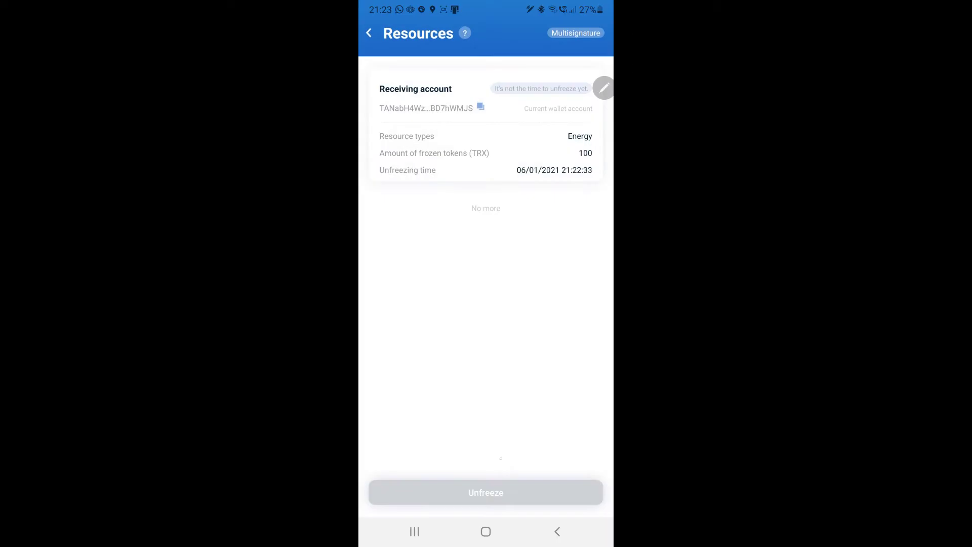
pyautogui.scroll(3, 486, 274)
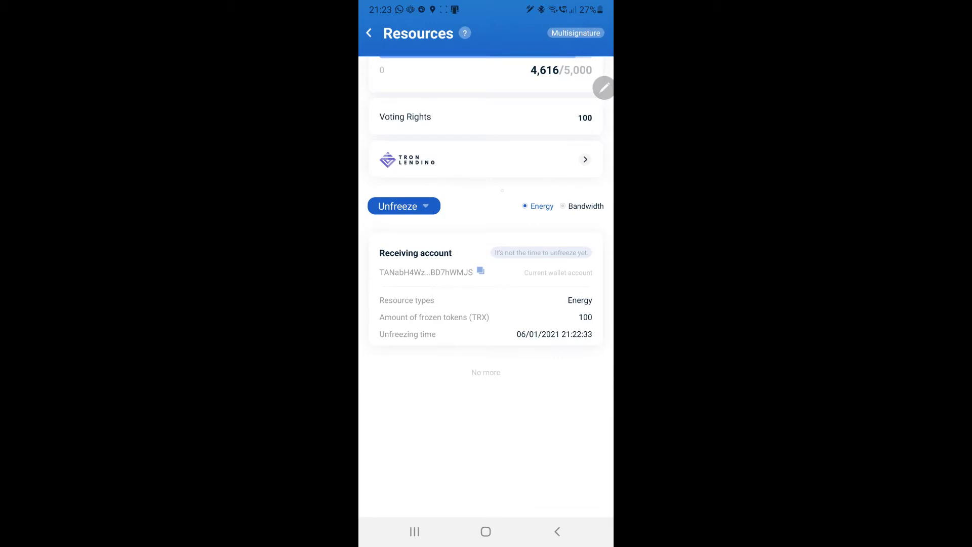
pyautogui.moveTo(486, 3); pyautogui.dragTo(486, 152)
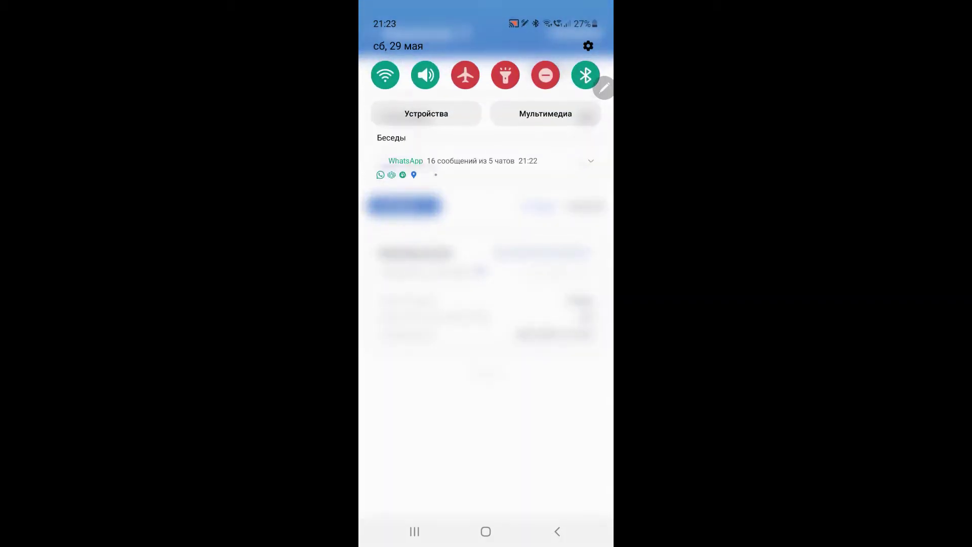
pyautogui.moveTo(486, 303); pyautogui.dragTo(486, 51)
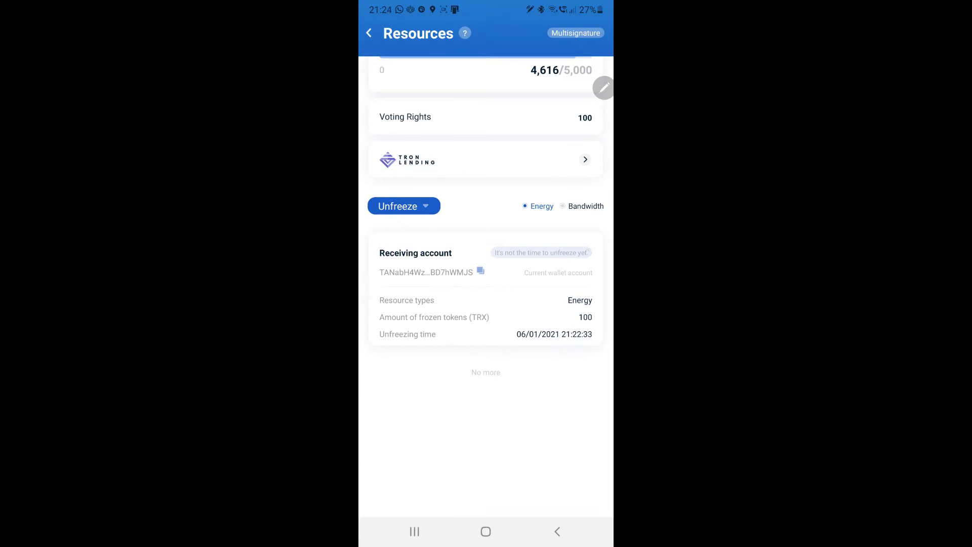
pyautogui.scroll(-3, 509, 400)
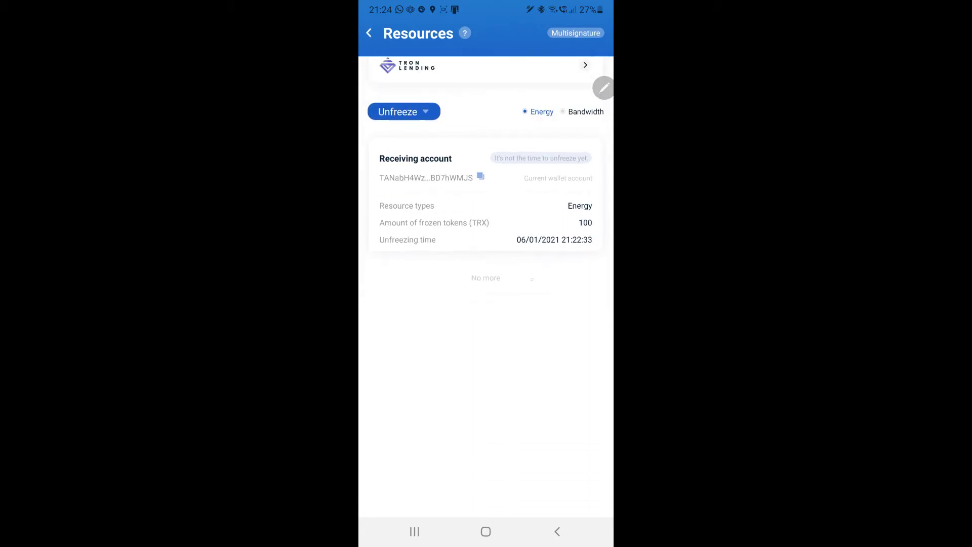
pyautogui.scroll(6, 509, 400)
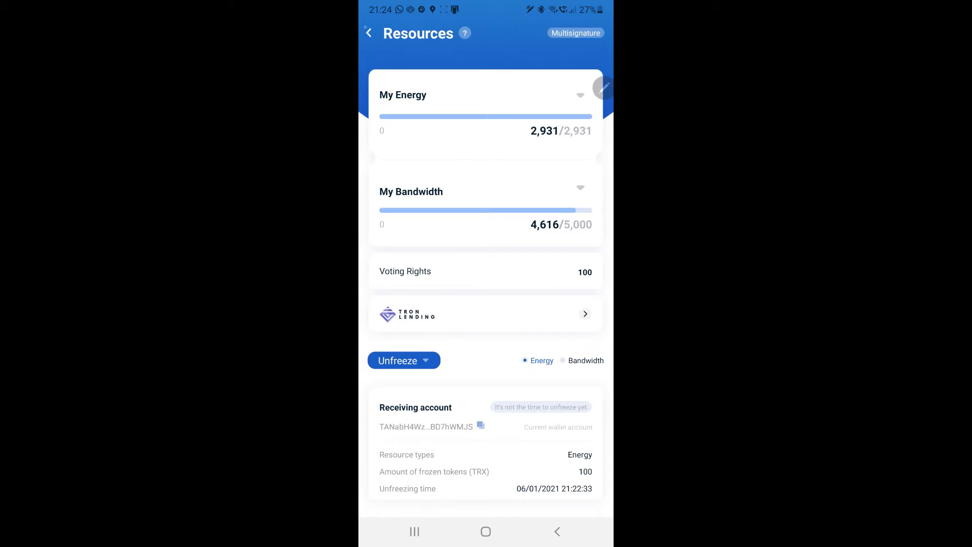
# - Switch to the DAISY site in the browser and check the TRX and USDT details in the TRON wallet extension
pyautogui.press('Escape')
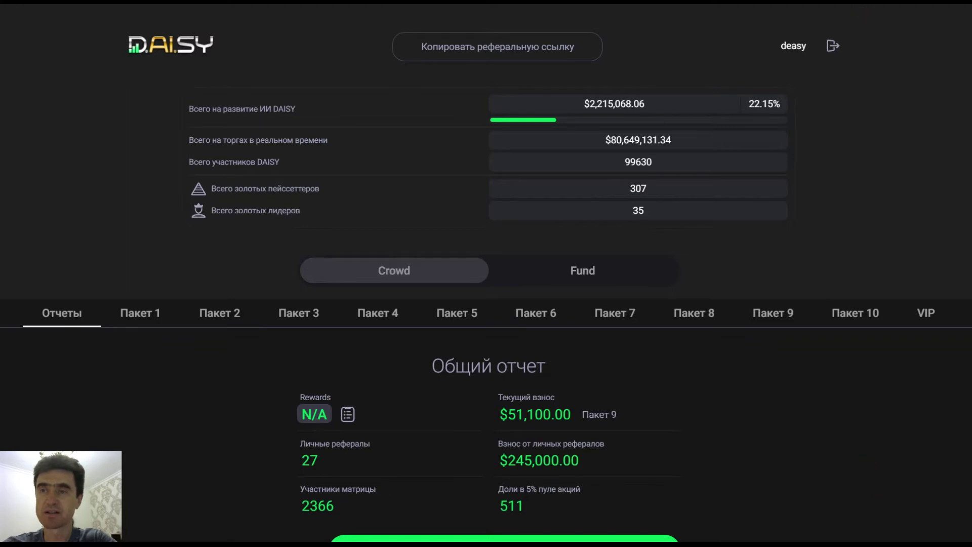
pyautogui.press('F11')
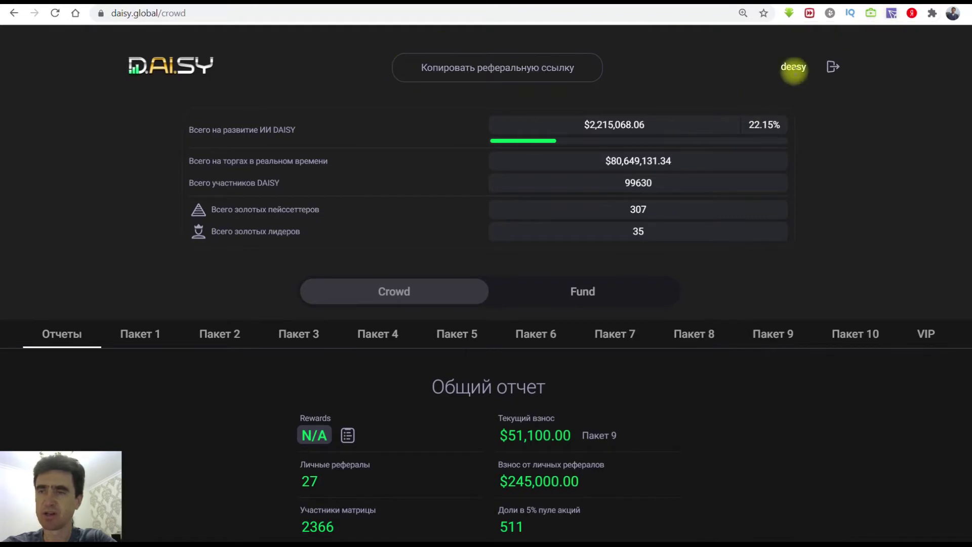
pyautogui.click(892, 14)
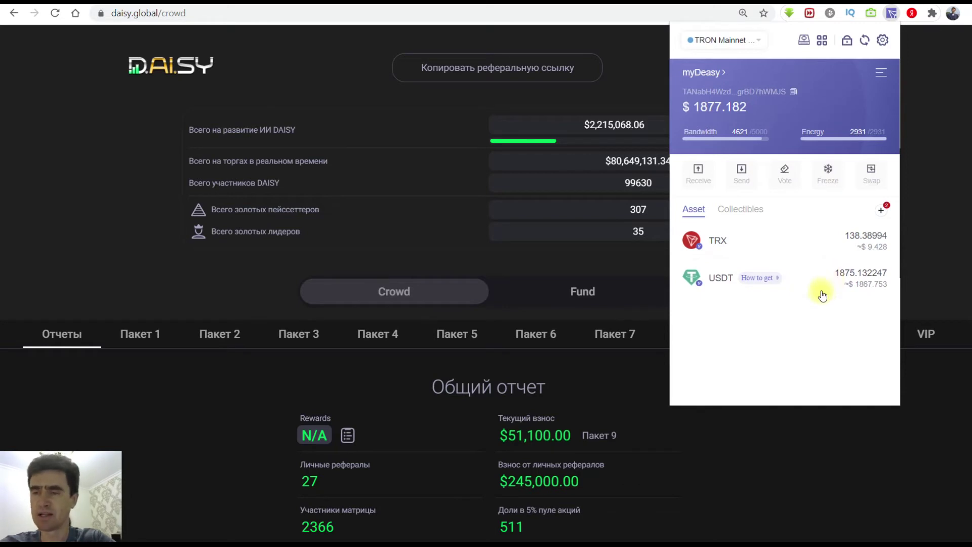
pyautogui.click(823, 241)
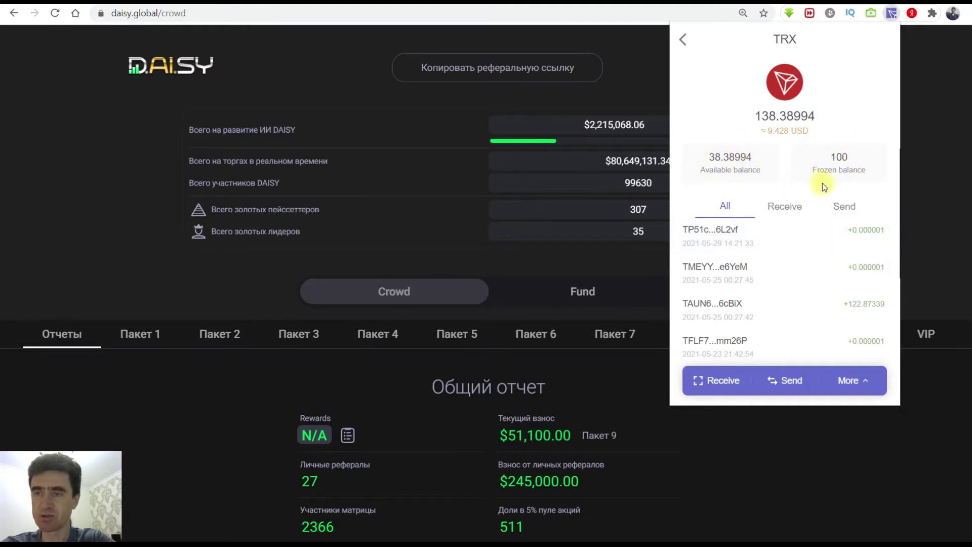
pyautogui.click(684, 41)
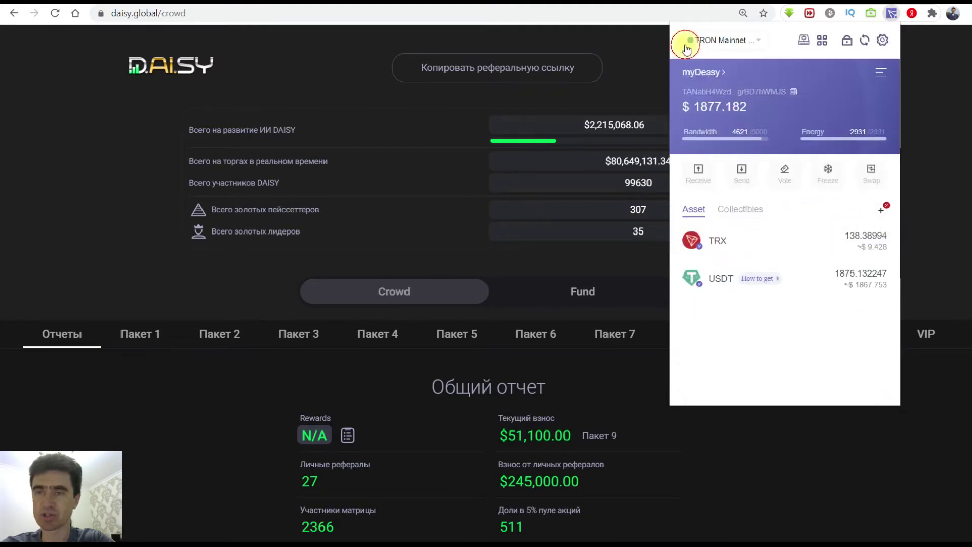
pyautogui.click(811, 284)
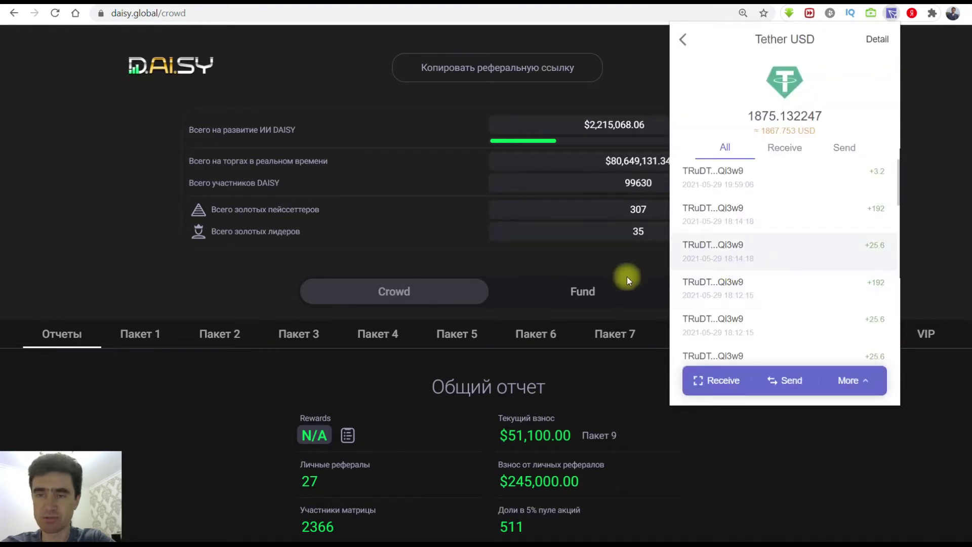
# - Withdraw the Gold Pacesetters Pool balance from the Crowd report, checking the wallet's balances and resources first
pyautogui.click(593, 283)
pyautogui.click(382, 302)
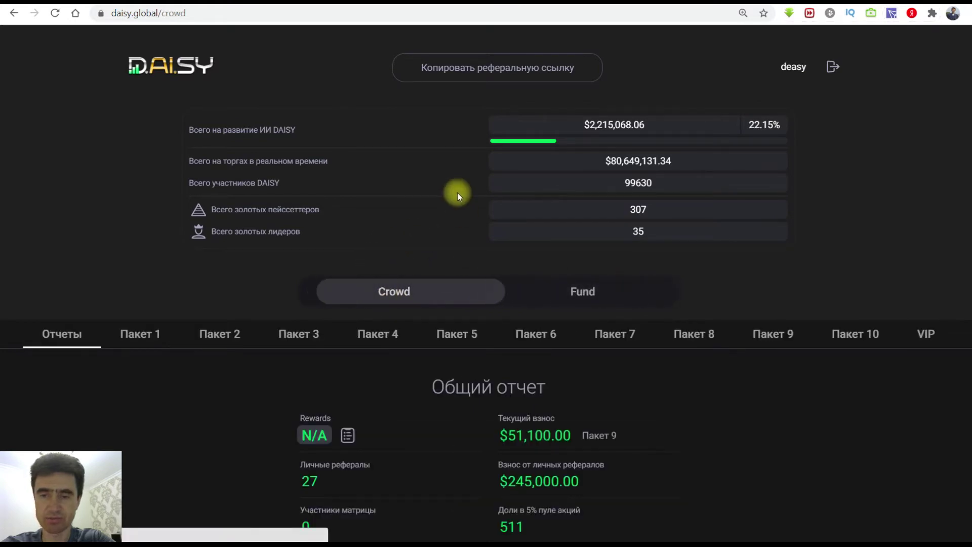
pyautogui.scroll(-7, 457, 193)
pyautogui.scroll(-5, 553, 285)
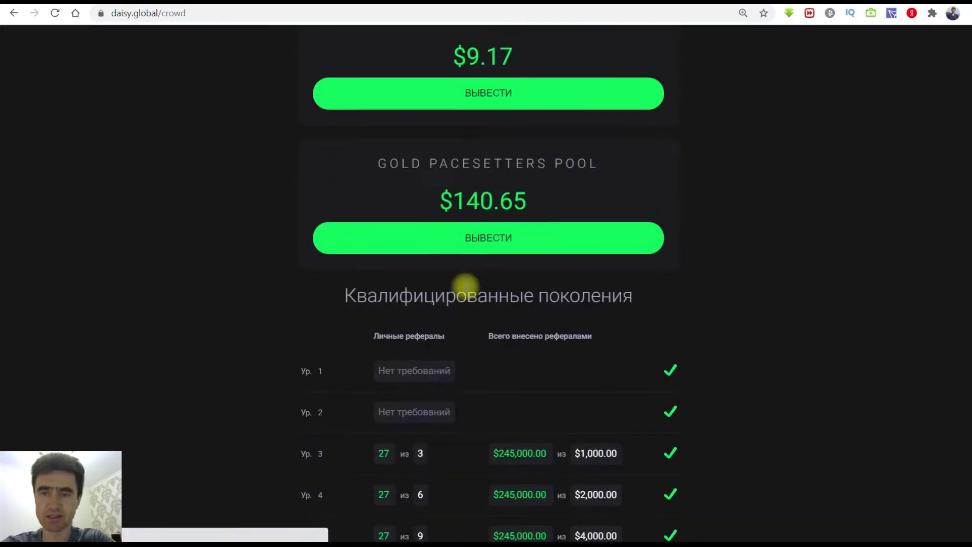
pyautogui.moveTo(440, 195); pyautogui.dragTo(528, 194)
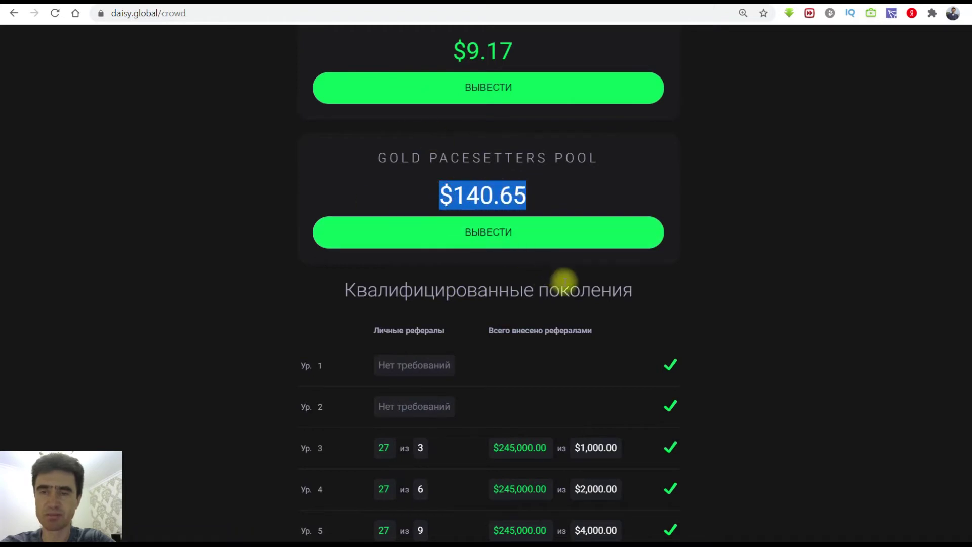
pyautogui.click(530, 195)
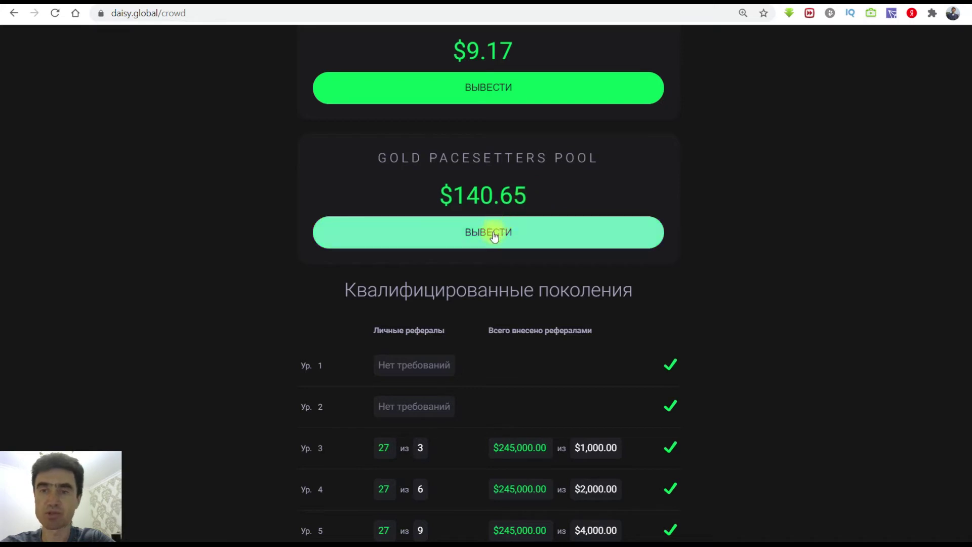
pyautogui.click(891, 13)
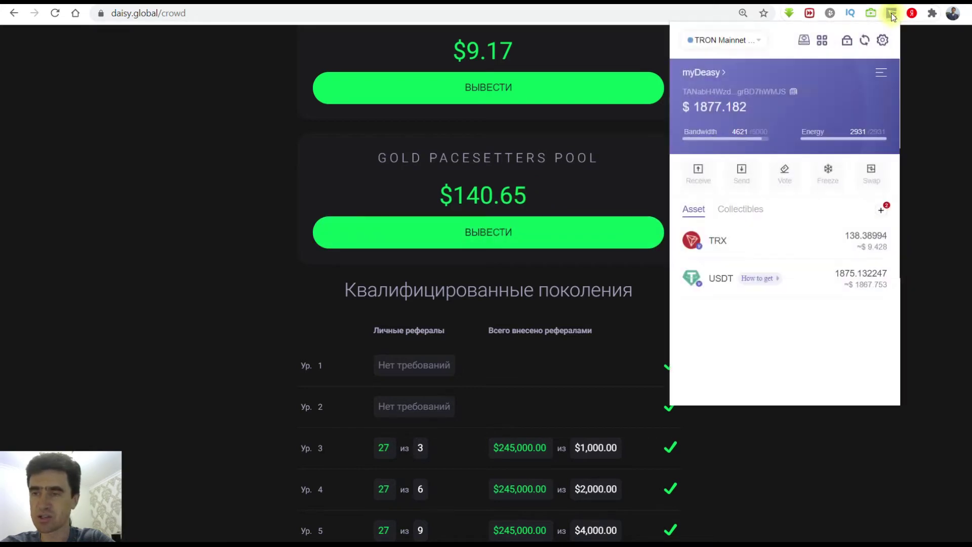
pyautogui.click(806, 475)
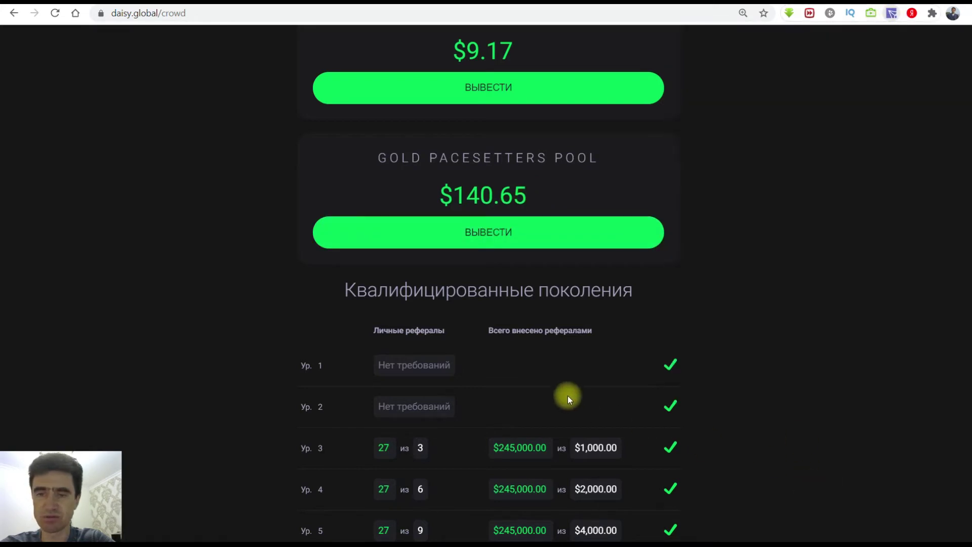
pyautogui.click(497, 233)
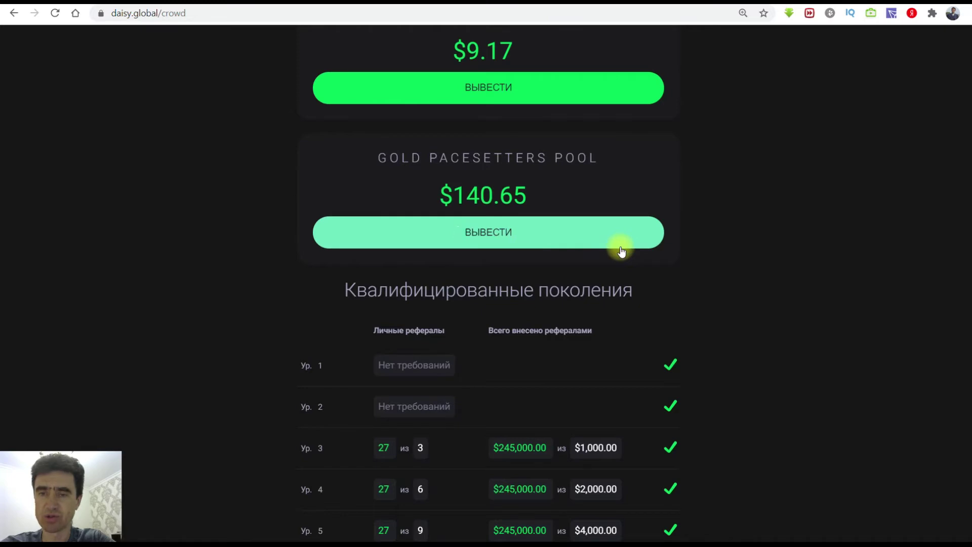
# - Check the wallet's energy, bandwidth and token balances, and review the remaining bonuses in the Crowd report
pyautogui.scroll(15, 727, 145)
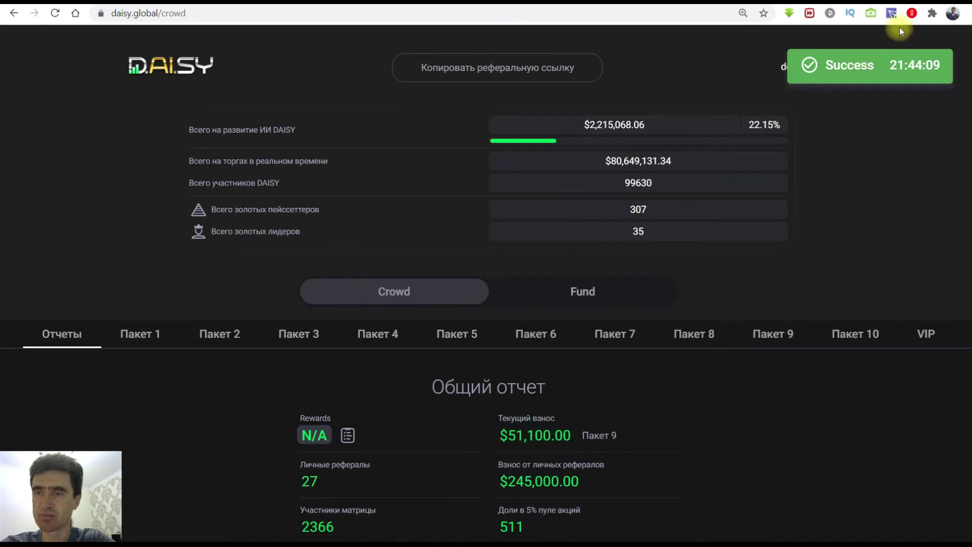
pyautogui.click(892, 13)
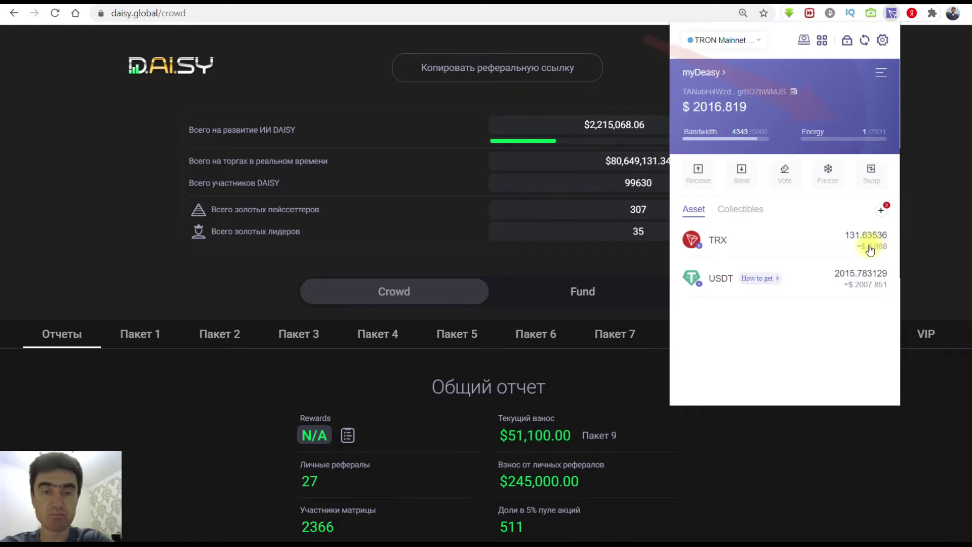
pyautogui.click(603, 384)
pyautogui.scroll(-7, 556, 329)
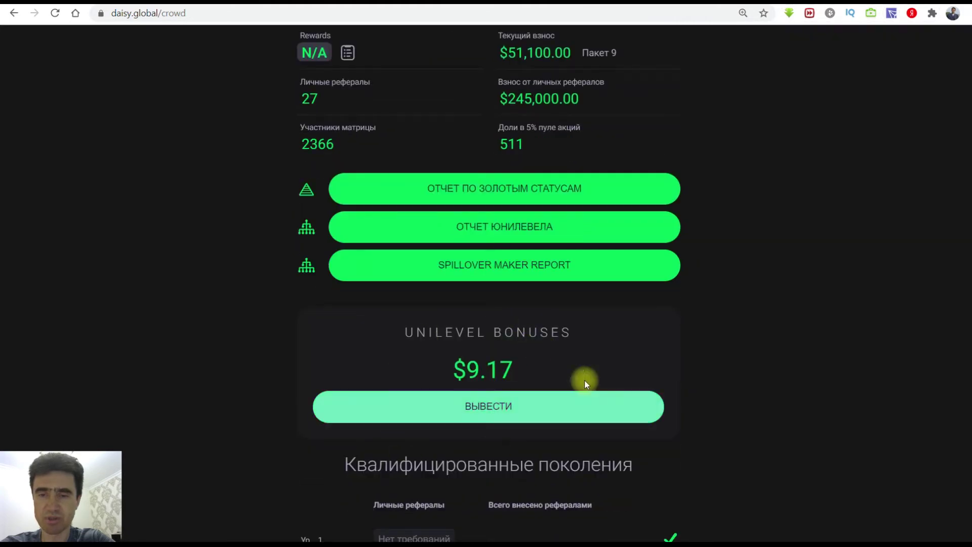
pyautogui.scroll(-6, 584, 380)
pyautogui.scroll(15, 356, 284)
pyautogui.scroll(-3, 357, 285)
pyautogui.scroll(5, 356, 285)
# - Prepare a Tether USD transfer of 1000 from the wallet to the saved address described as 2nd wallet
pyautogui.click(891, 14)
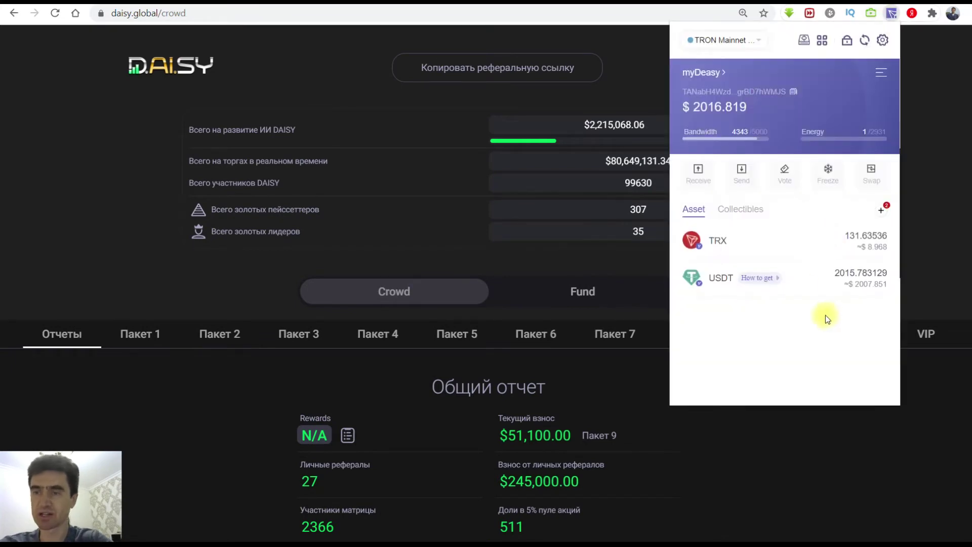
pyautogui.click(815, 287)
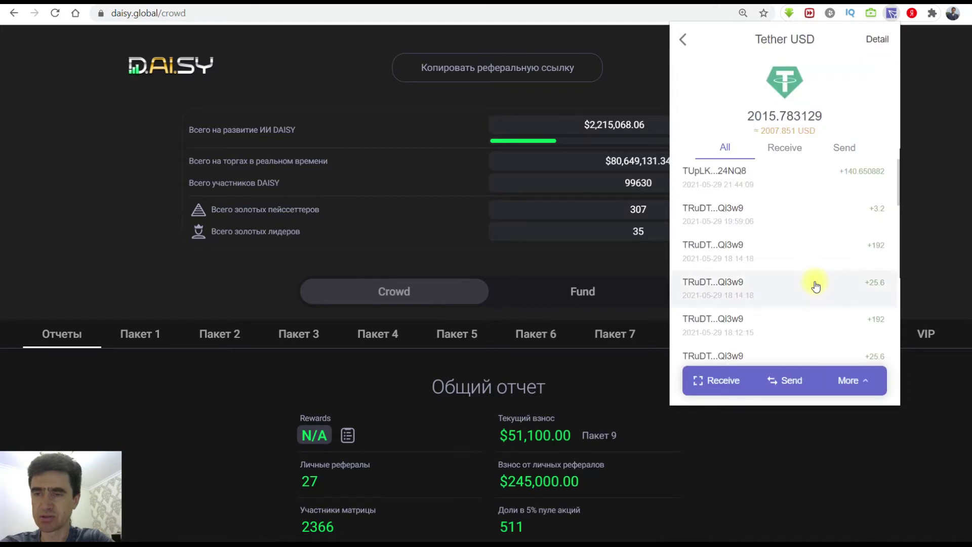
pyautogui.click(785, 379)
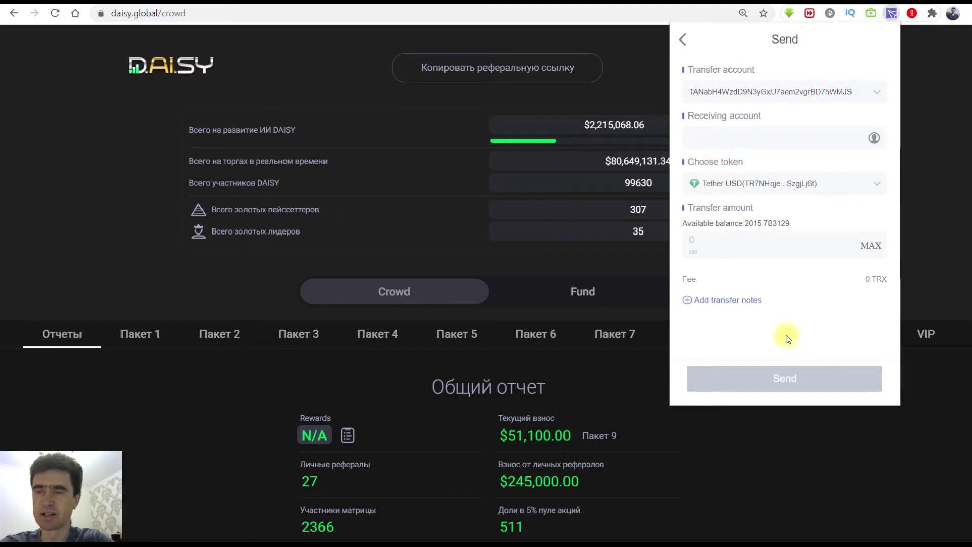
pyautogui.click(874, 138)
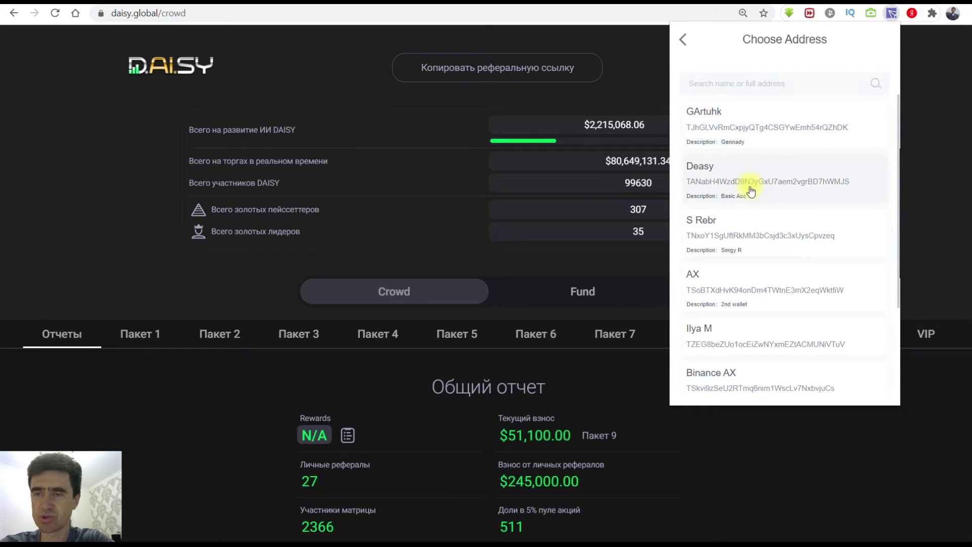
pyautogui.click(735, 293)
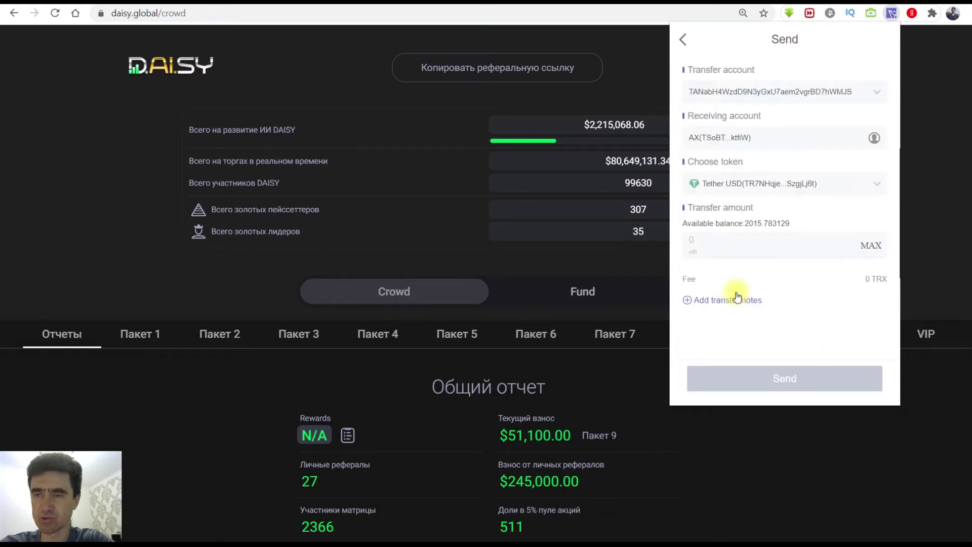
pyautogui.click(715, 239)
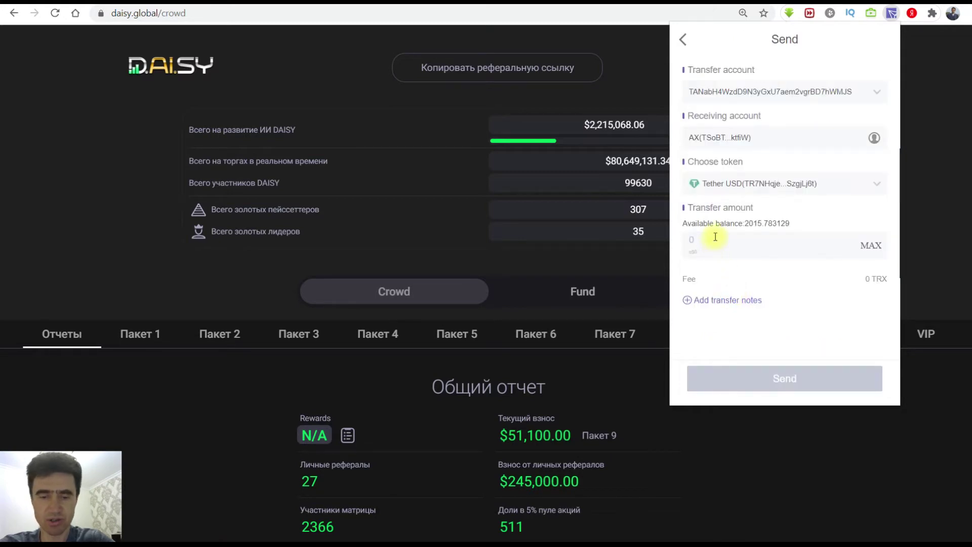
pyautogui.write('1000')
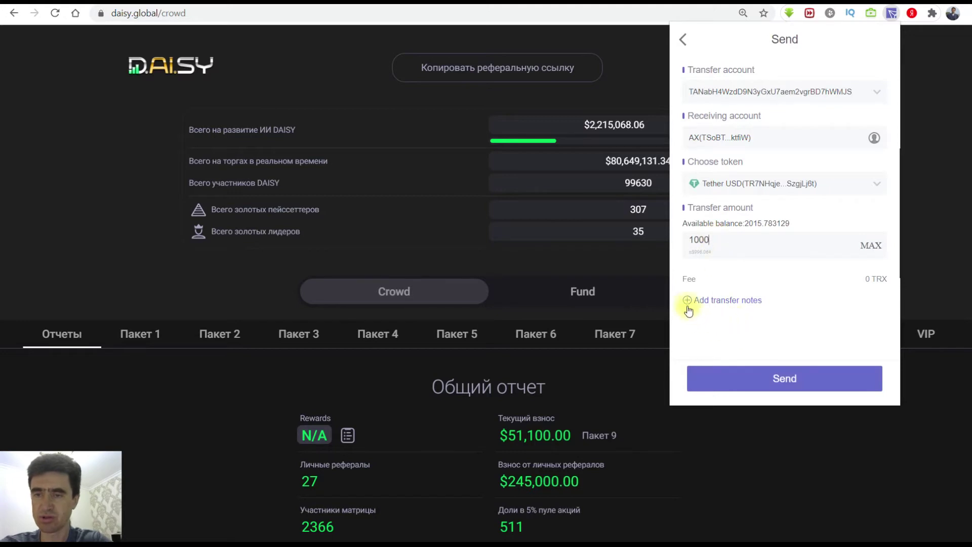
# - Add the transfer note "Себе половину", then submit the USDT transfer and accept the transaction
pyautogui.click(690, 301)
pyautogui.click(733, 330)
pyautogui.write('Cебе')
pyautogui.write(' половину')
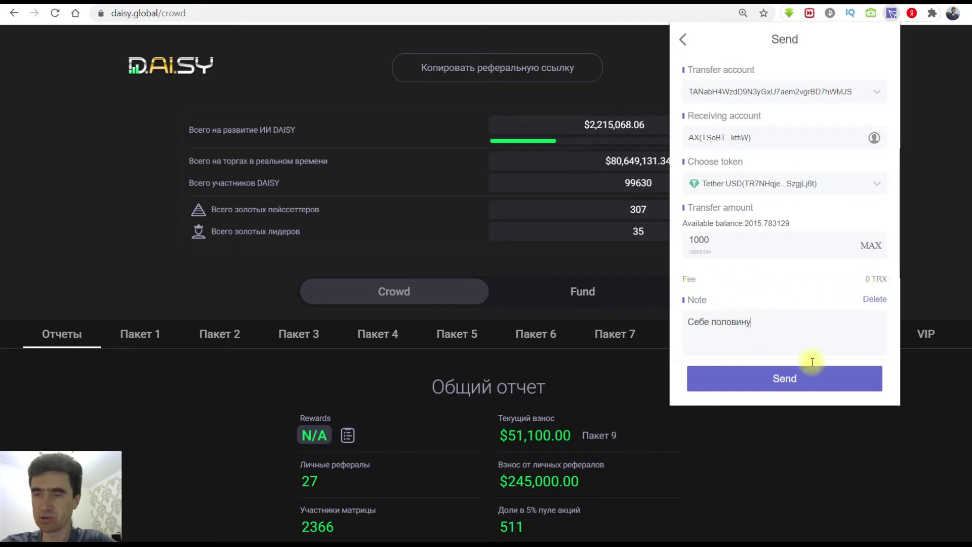
pyautogui.click(779, 386)
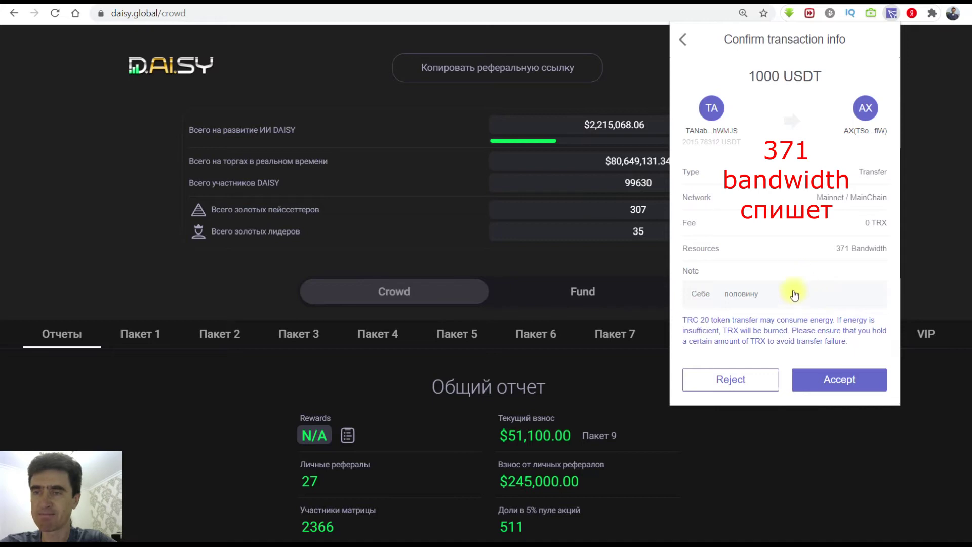
pyautogui.click(838, 381)
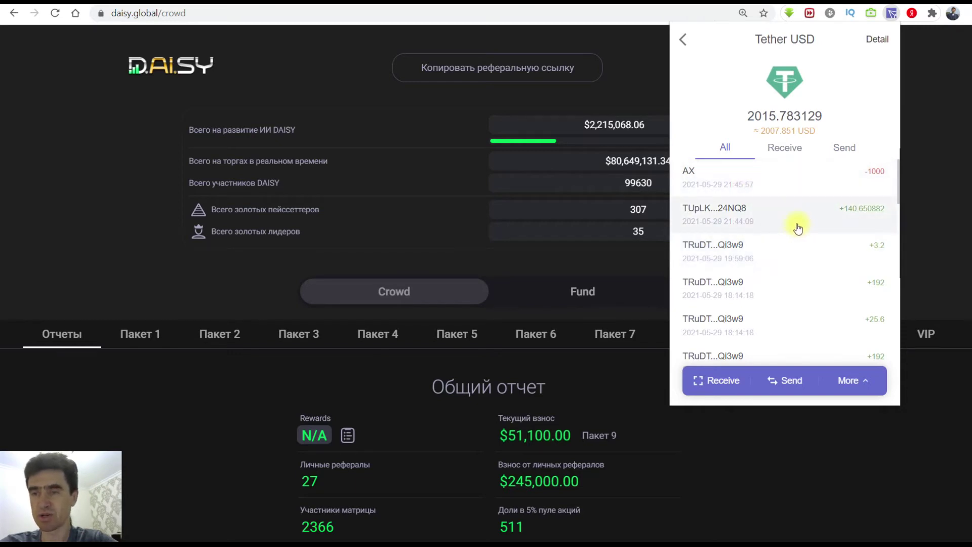
# - Check the wallet's bandwidth and energy, and view the TRX available and frozen balances
pyautogui.click(683, 40)
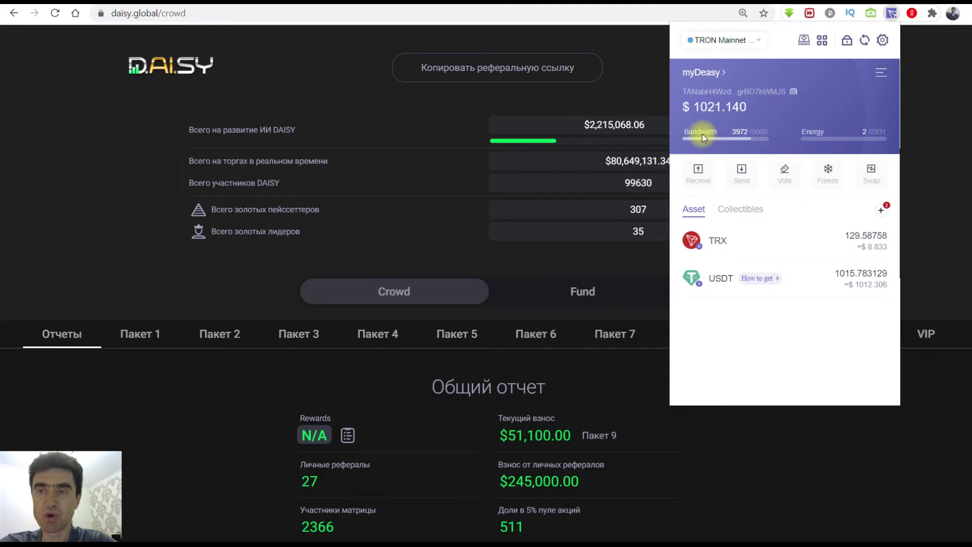
pyautogui.click(865, 247)
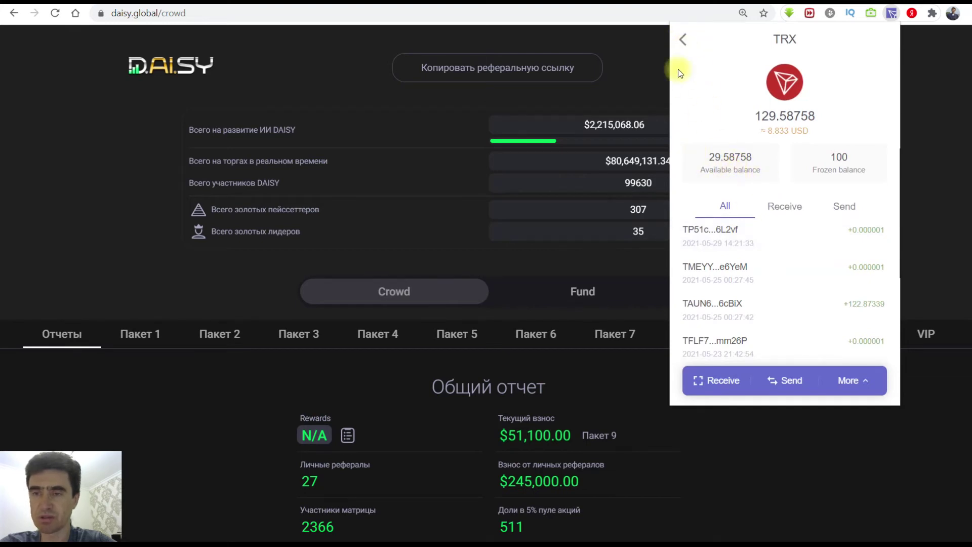
# - Switch the wallet to the second account, deasy2
pyautogui.click(680, 40)
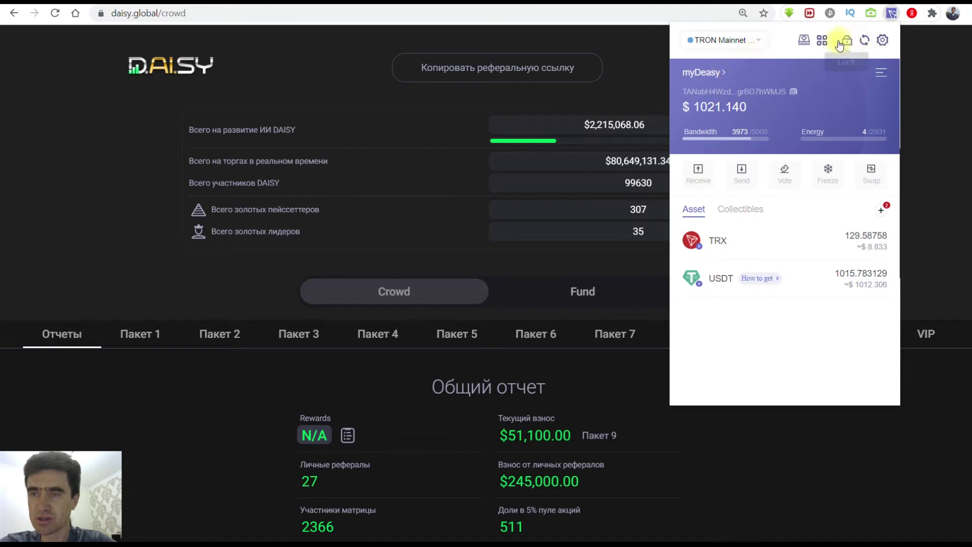
pyautogui.click(718, 73)
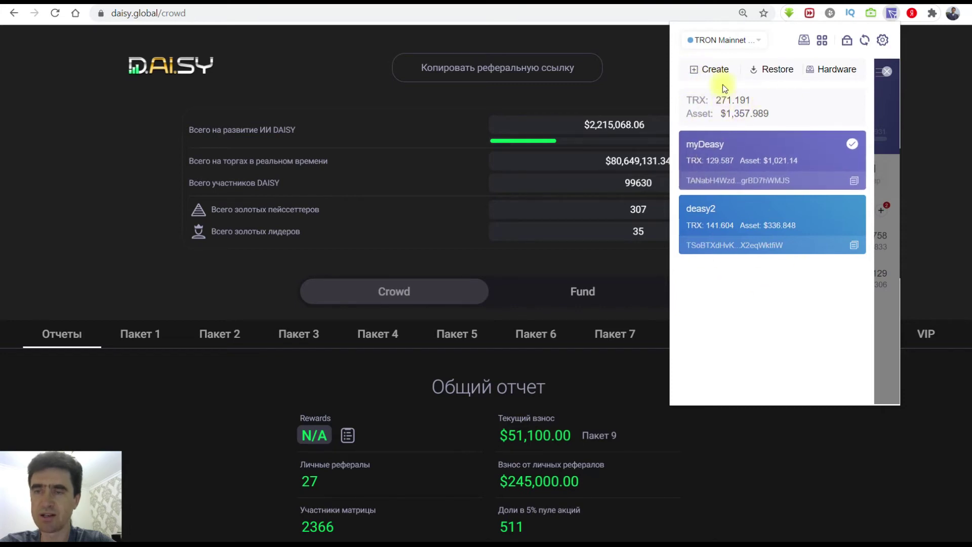
pyautogui.click(695, 71)
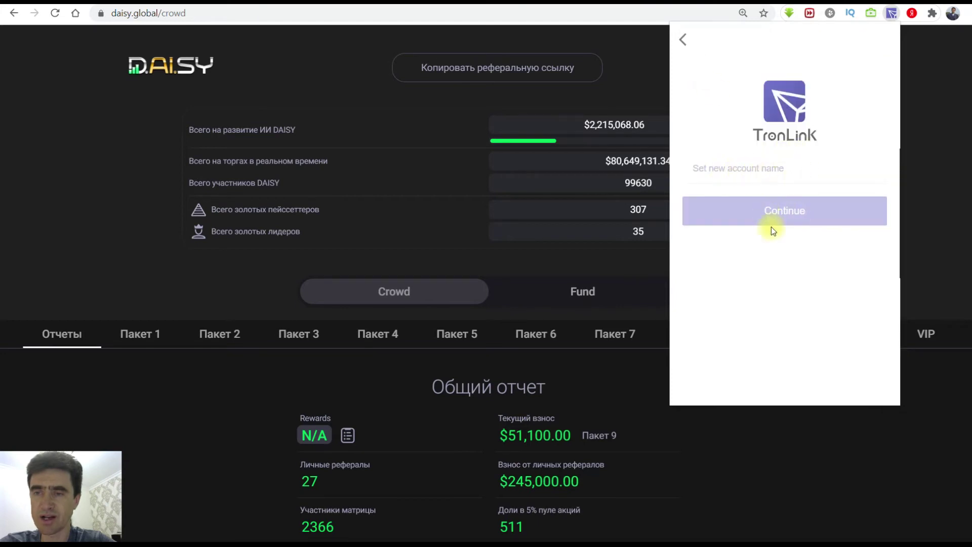
pyautogui.click(683, 39)
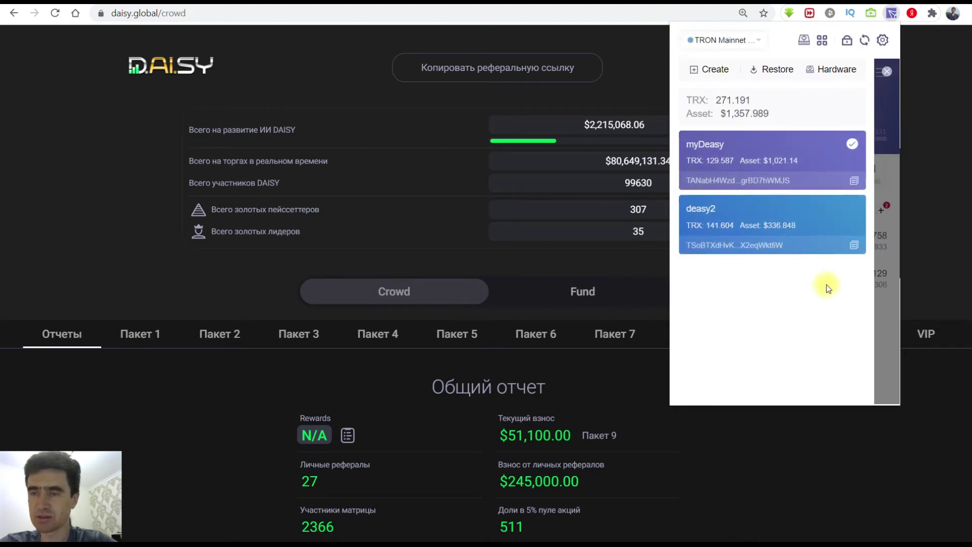
pyautogui.click(743, 233)
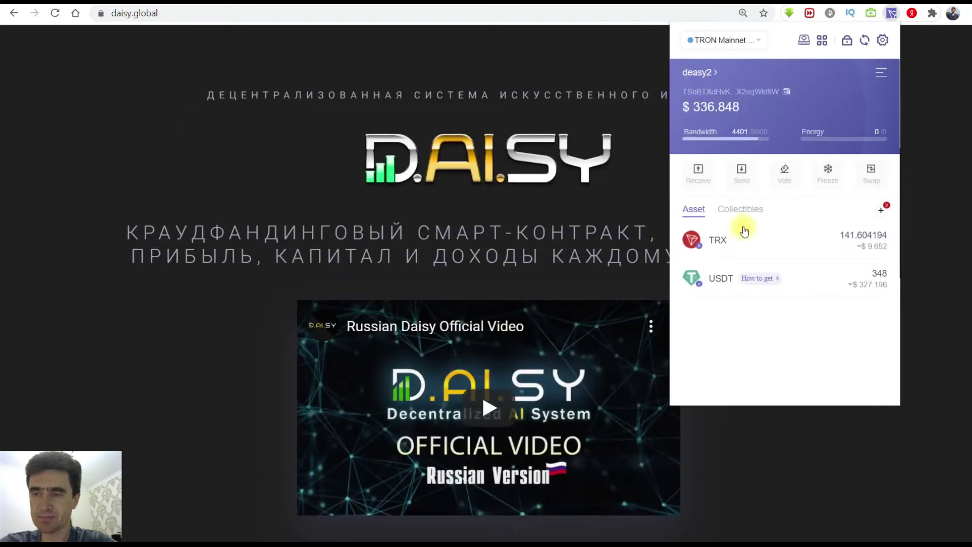
# - Check the Tether USD transaction history of the deasy2 account for the incoming transfer, and review the account's asset balances
pyautogui.click(821, 284)
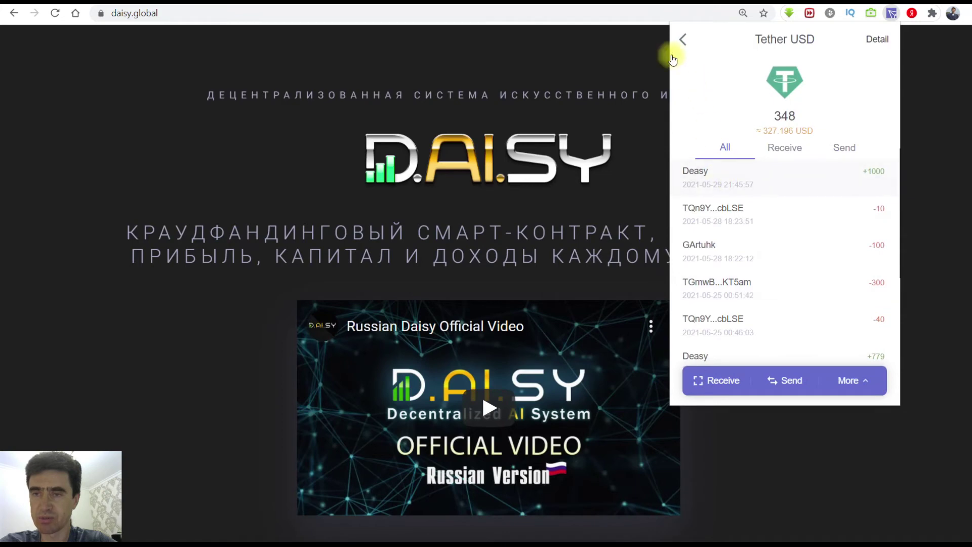
pyautogui.click(682, 39)
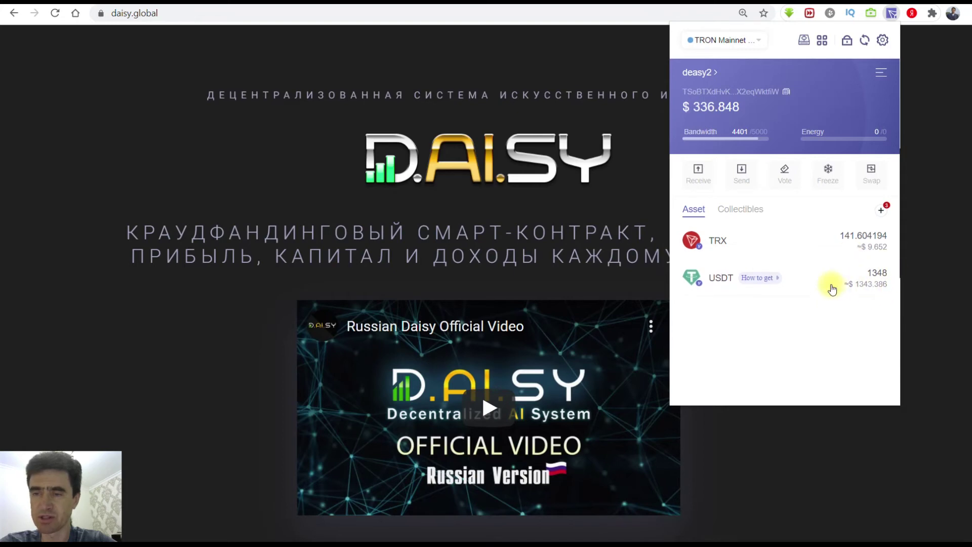
pyautogui.click(778, 244)
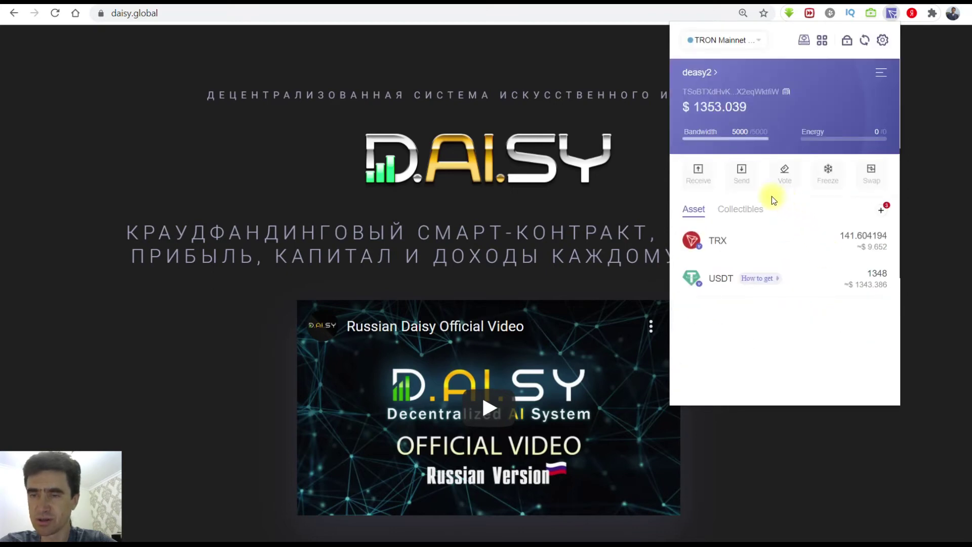
# - Open the deasy2 account's freeze page on TRONSCAN and examine its frozen TRX, energy and bandwidth, plus the explanation of TRON resources
pyautogui.click(827, 173)
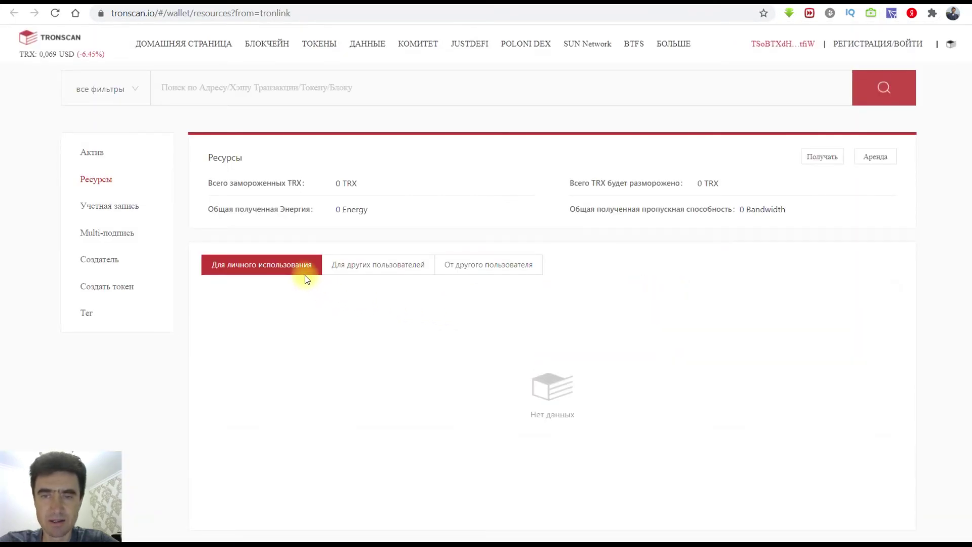
pyautogui.scroll(-5, 586, 303)
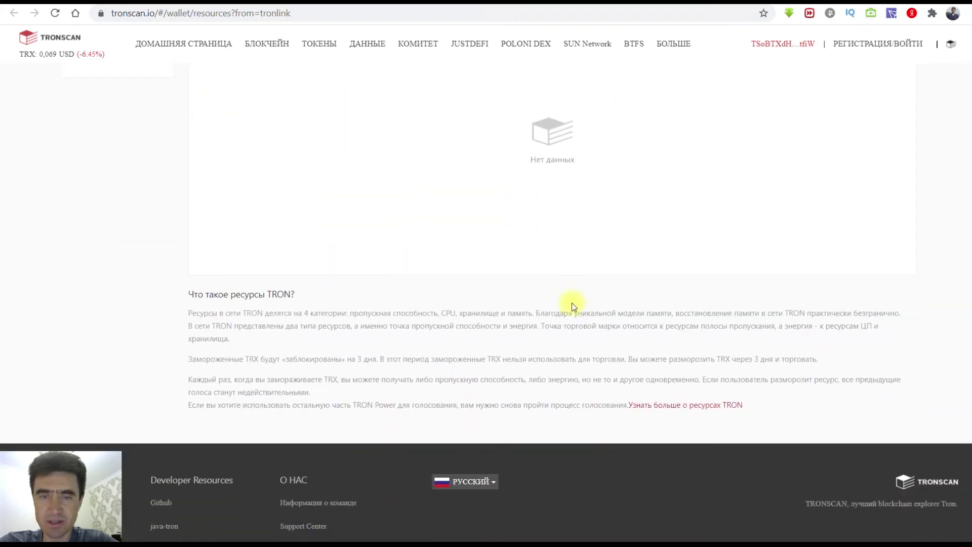
pyautogui.scroll(5, 560, 297)
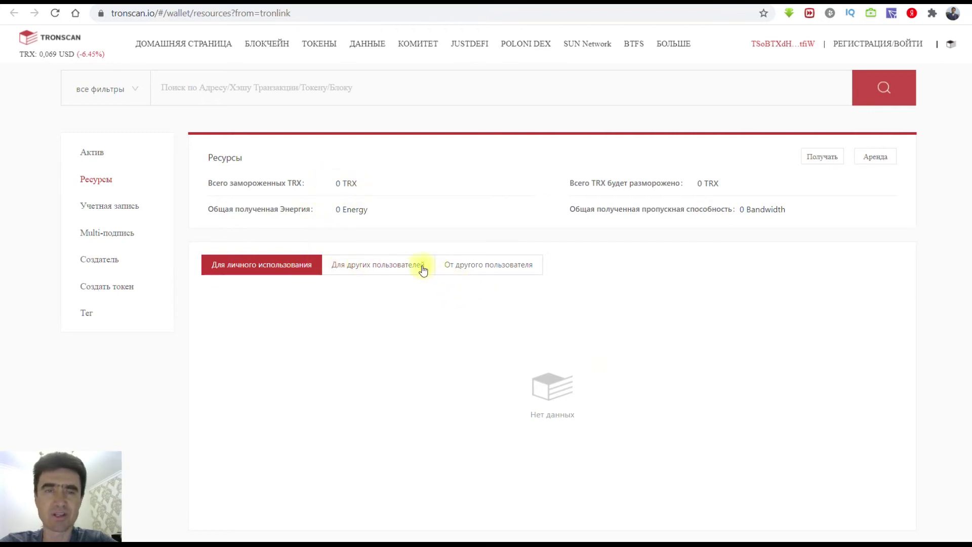
pyautogui.click(343, 184)
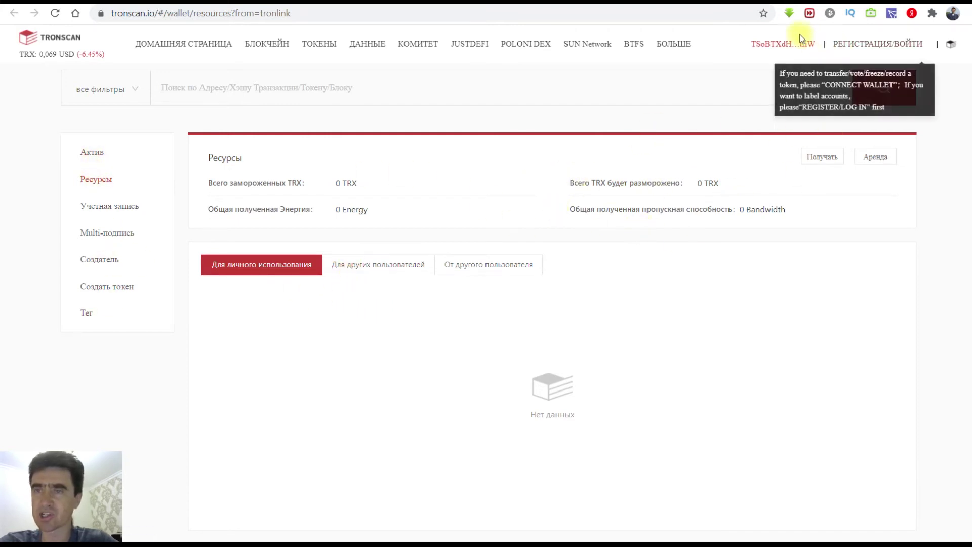
pyautogui.moveTo(783, 44)
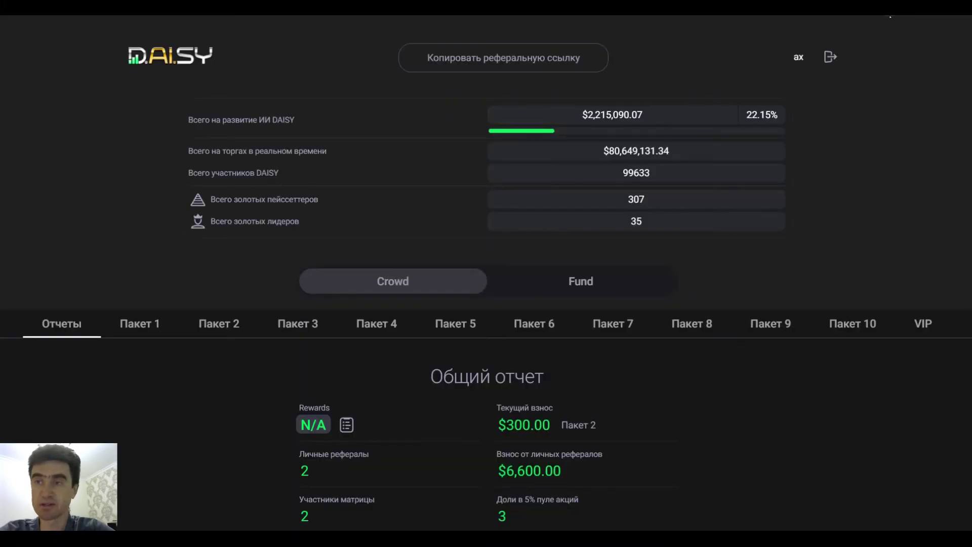
# - Open the JustSwap exchange from the deasy2 wallet, and dismiss the token list update, the promotional banner and the old swap notification
pyautogui.click(889, 15)
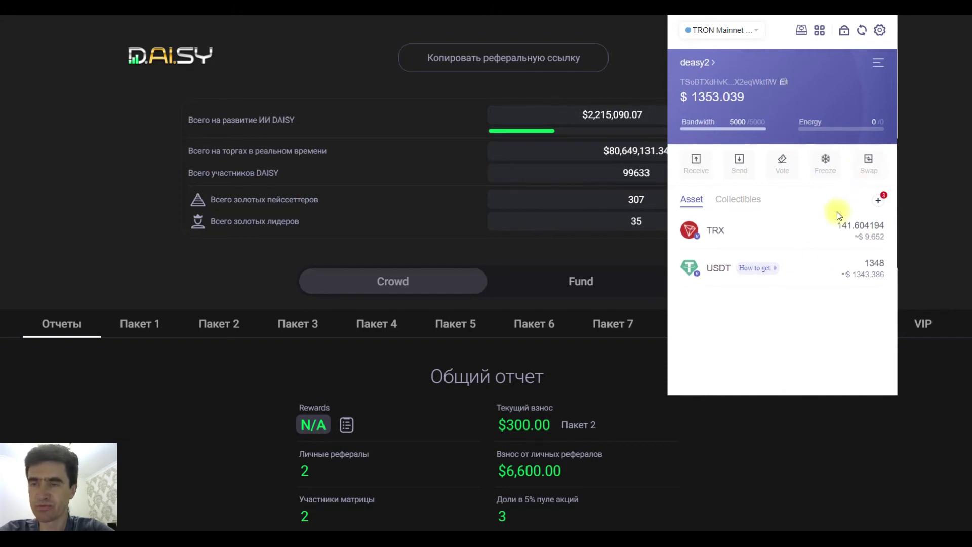
pyautogui.click(869, 165)
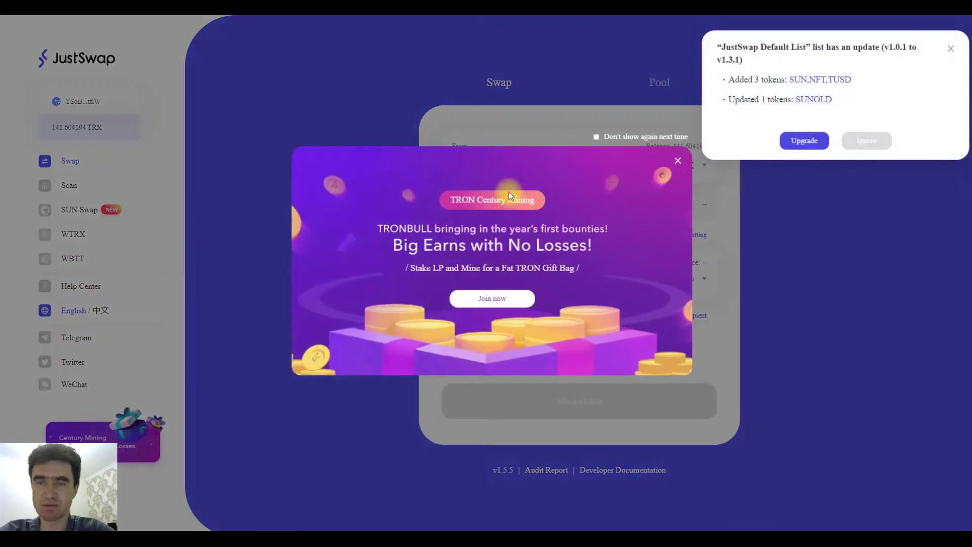
pyautogui.click(950, 49)
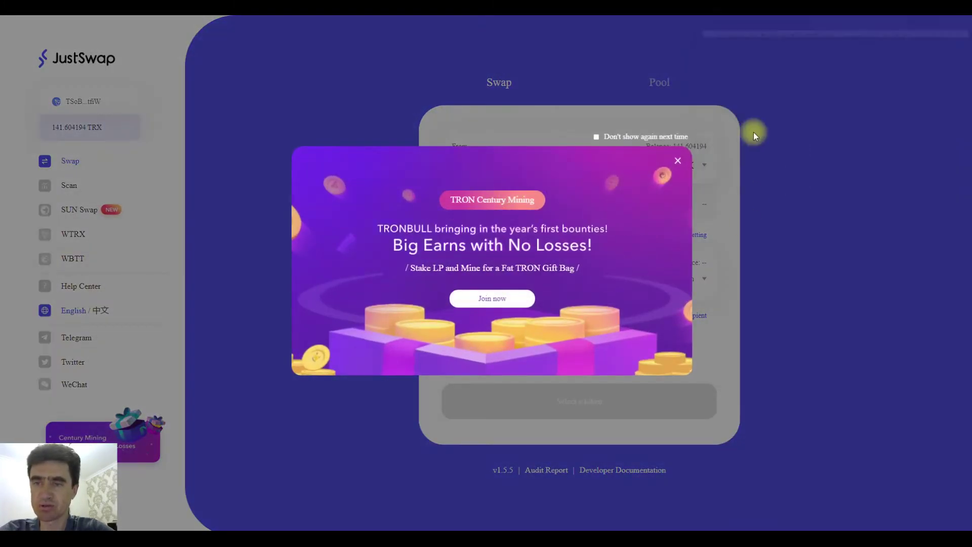
pyautogui.click(675, 163)
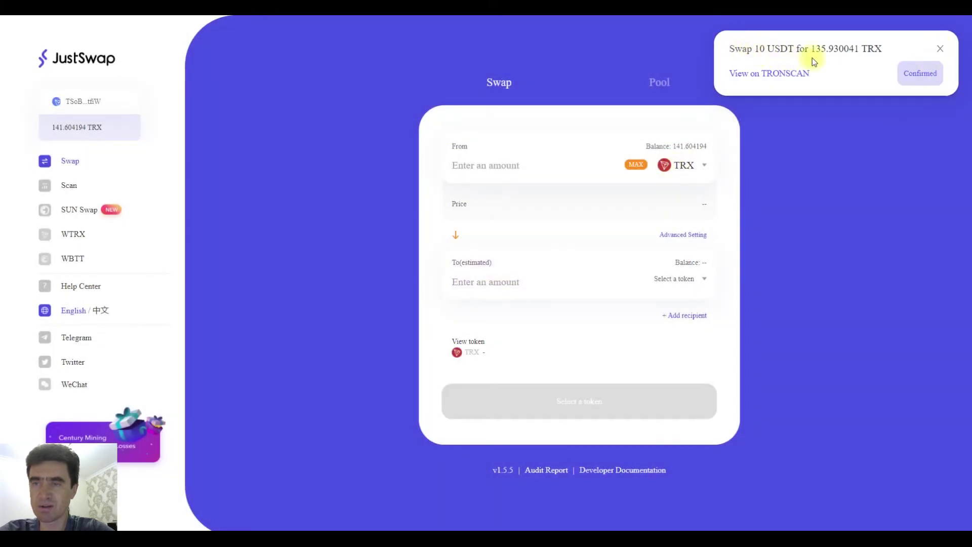
pyautogui.click(942, 51)
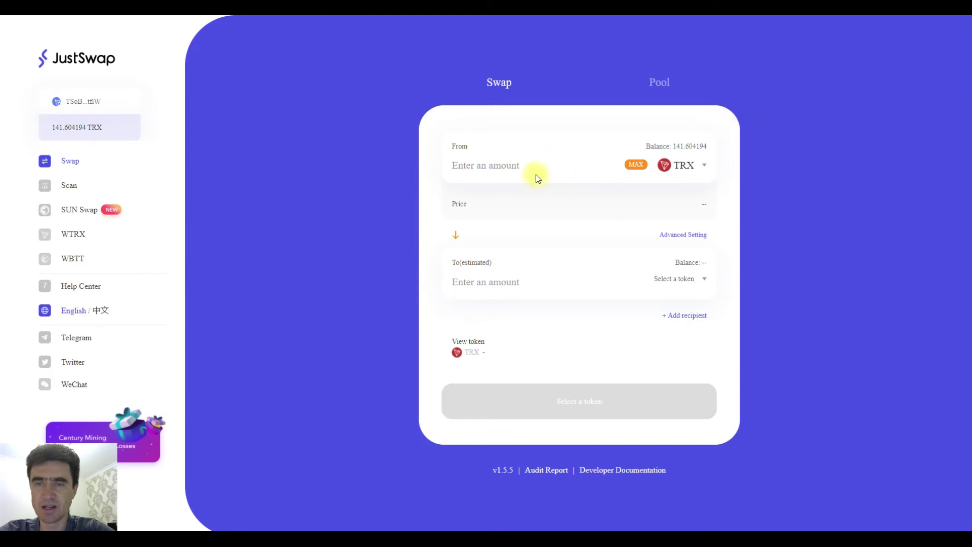
# - Choose USDT as the token to swap from and set the amount to 20
pyautogui.click(688, 164)
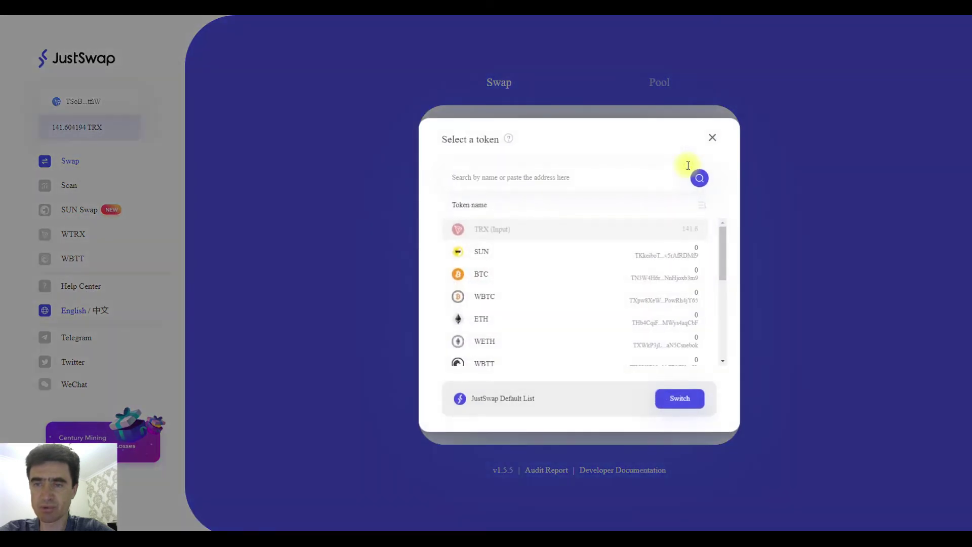
pyautogui.click(712, 137)
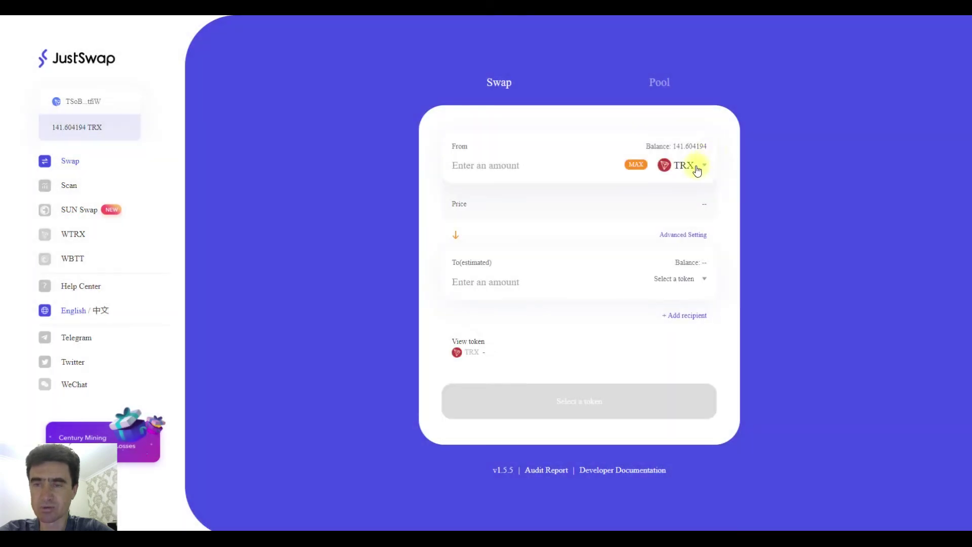
pyautogui.click(698, 167)
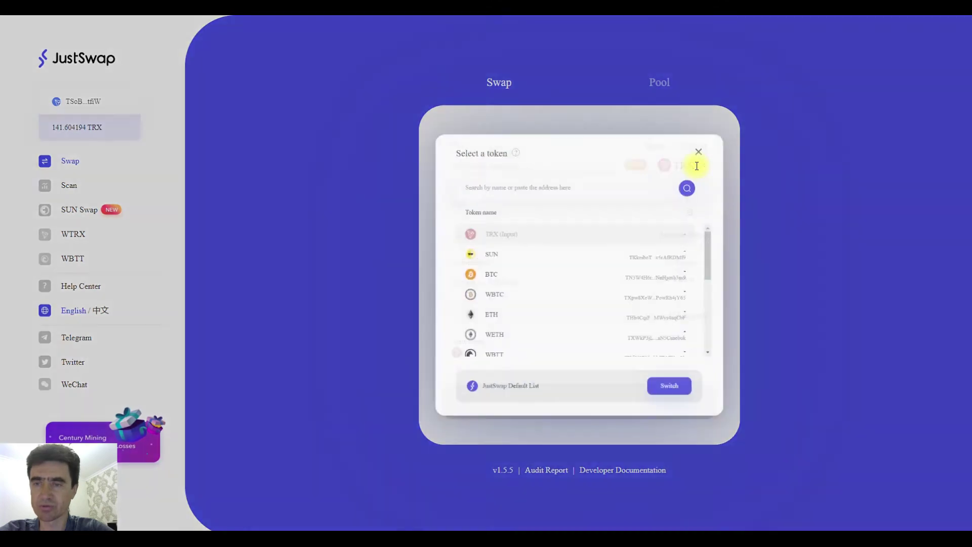
pyautogui.scroll(-3, 529, 342)
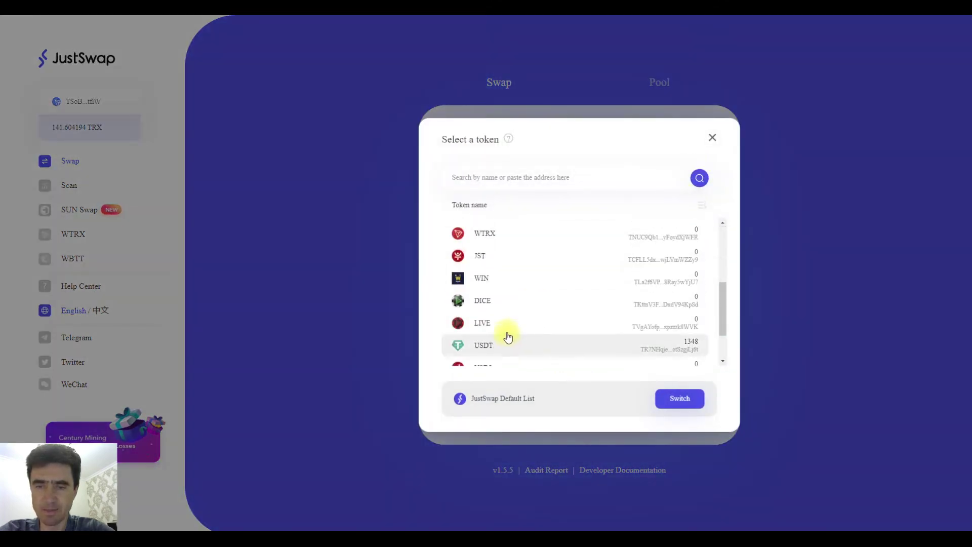
pyautogui.click(492, 347)
pyautogui.click(491, 167)
pyautogui.write('20')
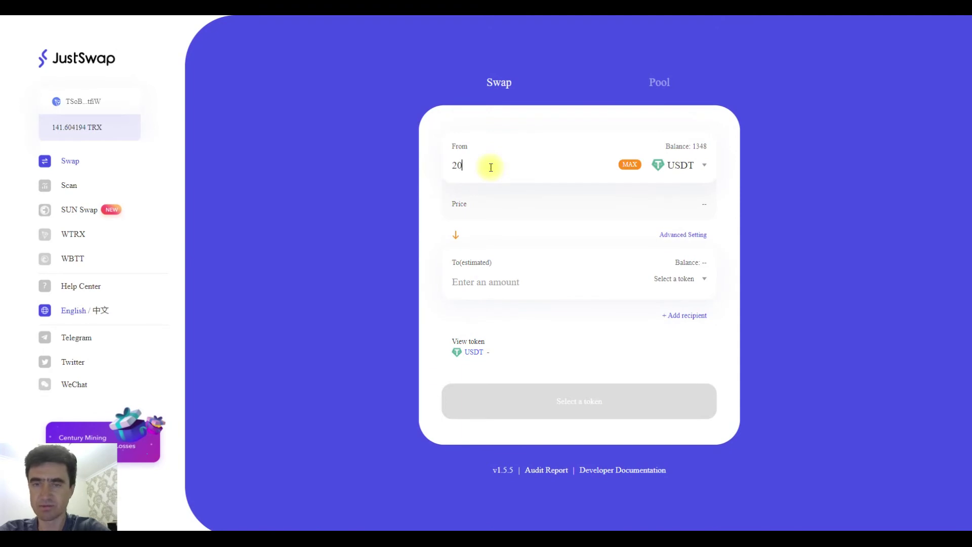
# - Choose TRX as the token to receive in the swap
pyautogui.click(484, 281)
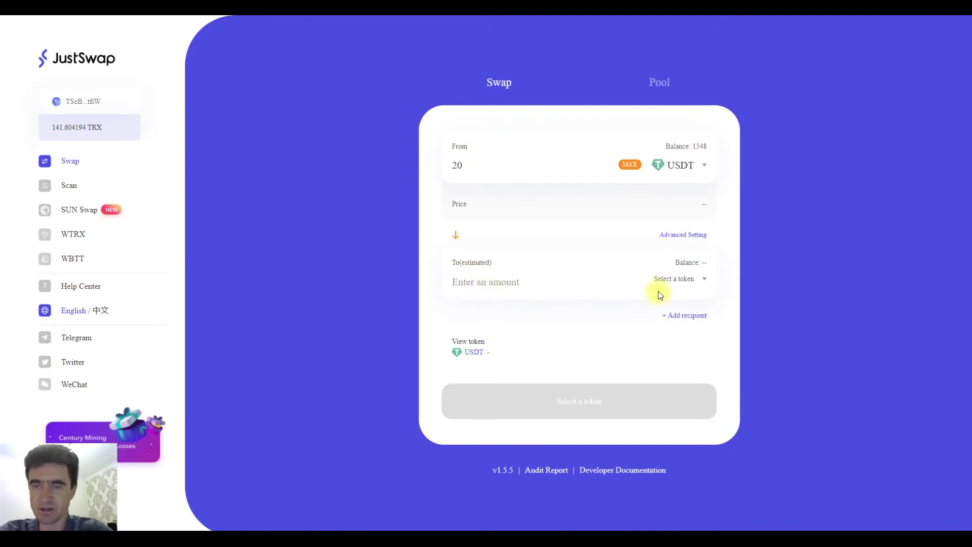
pyautogui.click(689, 279)
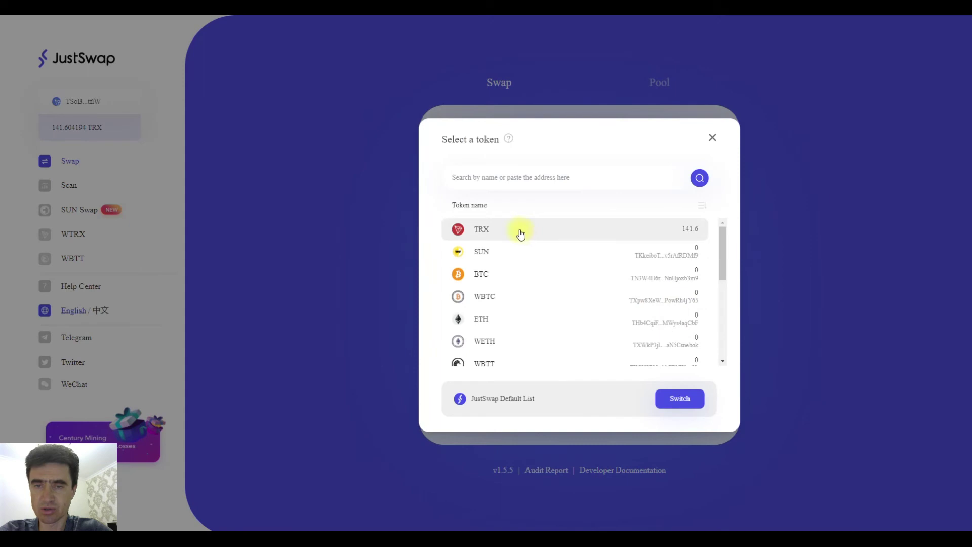
pyautogui.click(521, 234)
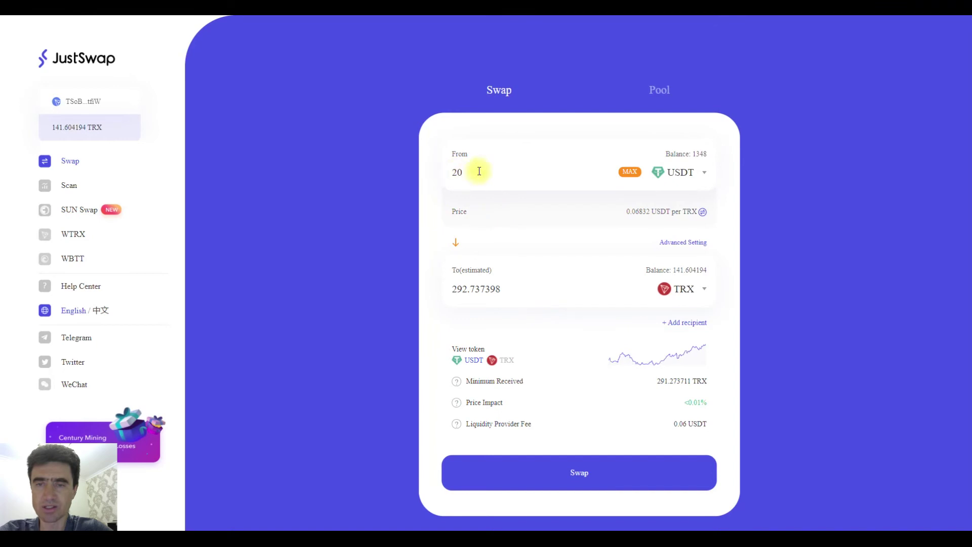
# - Submit and confirm the swap of 20 USDT for TRX, accept the wallet's signature request and close the completion message
pyautogui.click(573, 472)
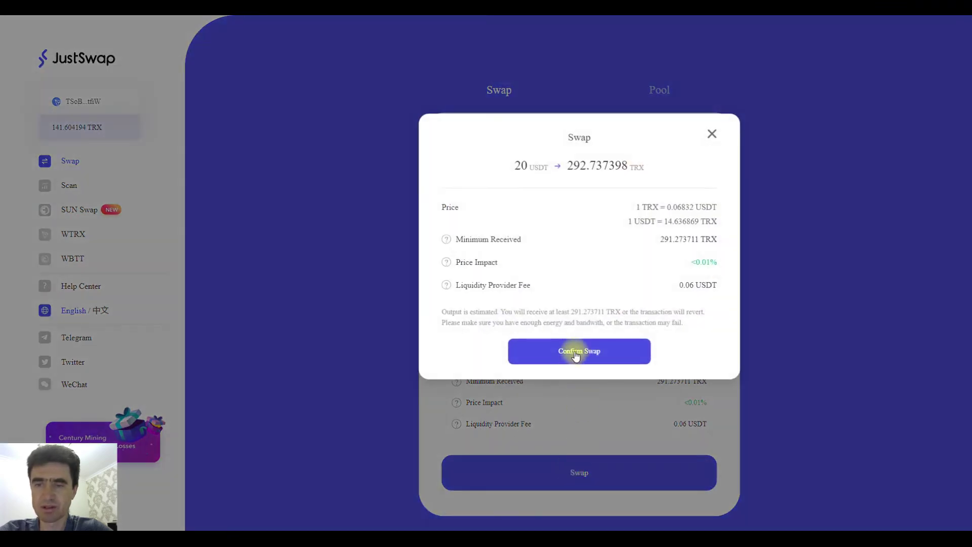
pyautogui.click(575, 353)
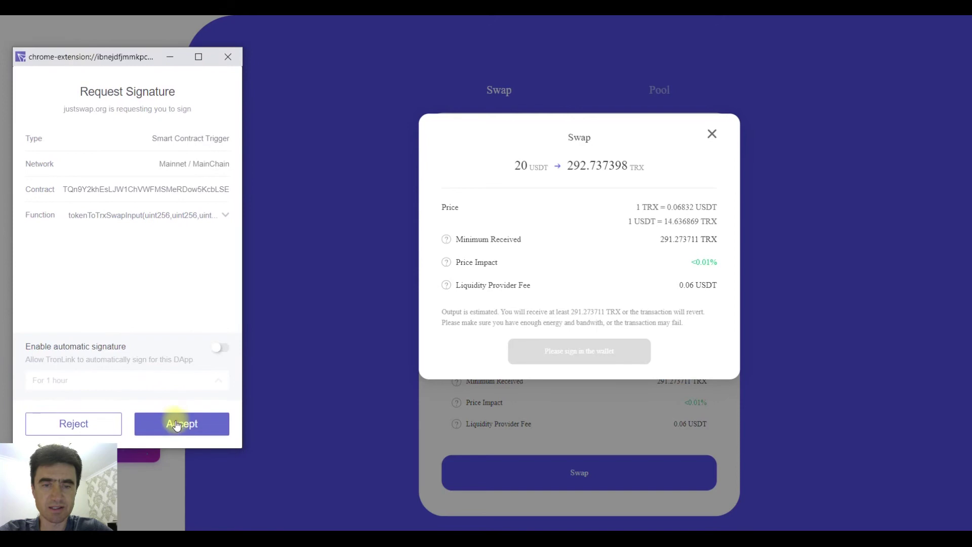
pyautogui.click(174, 421)
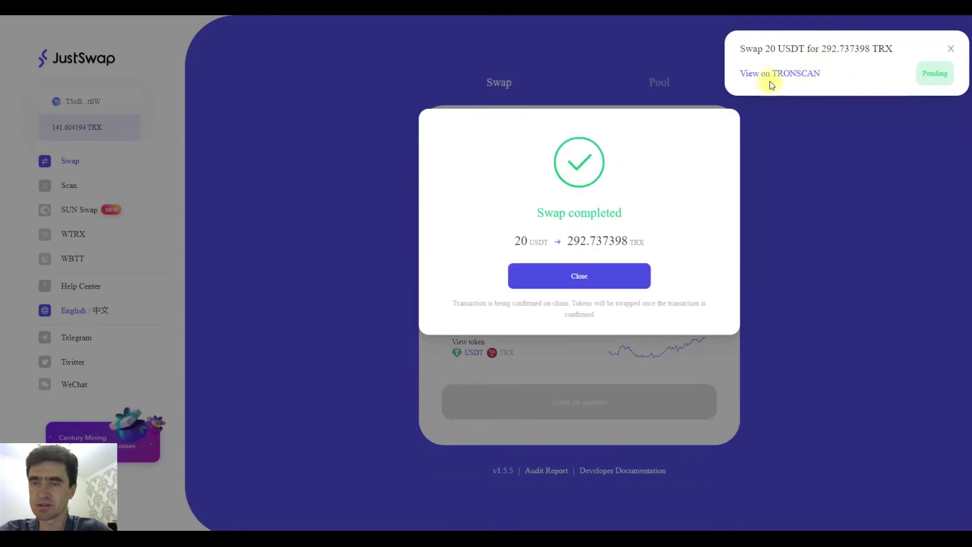
pyautogui.click(579, 279)
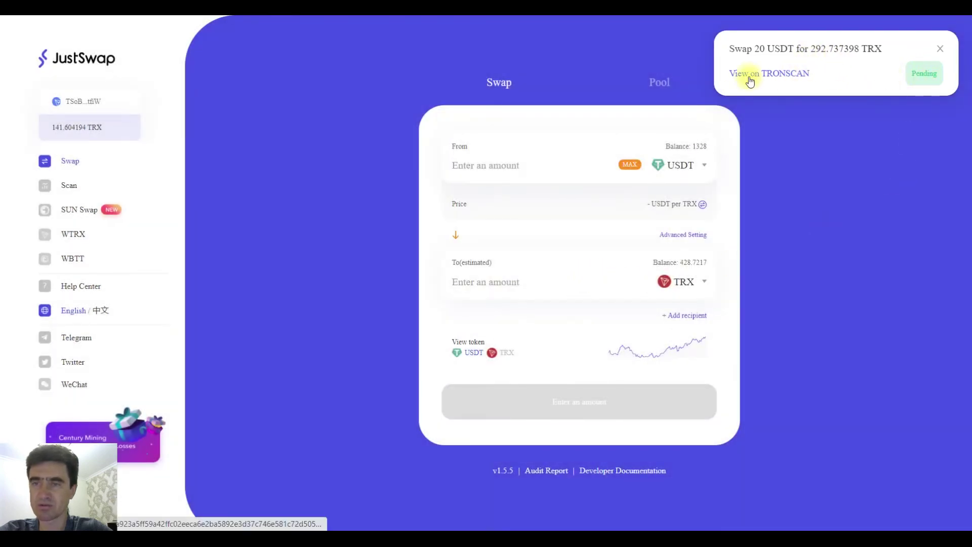
# - View the swap transaction on TRONSCAN and examine its bandwidth and energy consumption and the TRX burned for energy
pyautogui.click(769, 75)
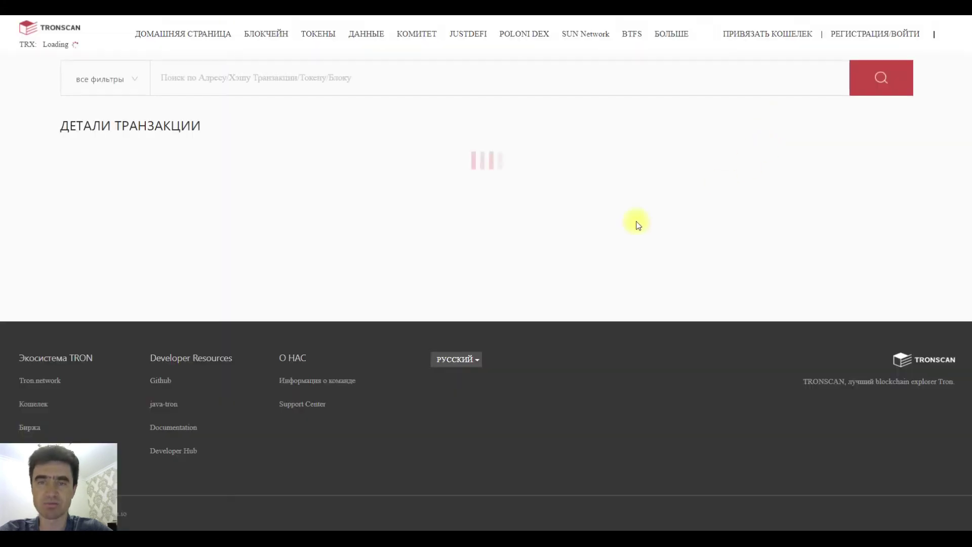
pyautogui.scroll(-10, 481, 152)
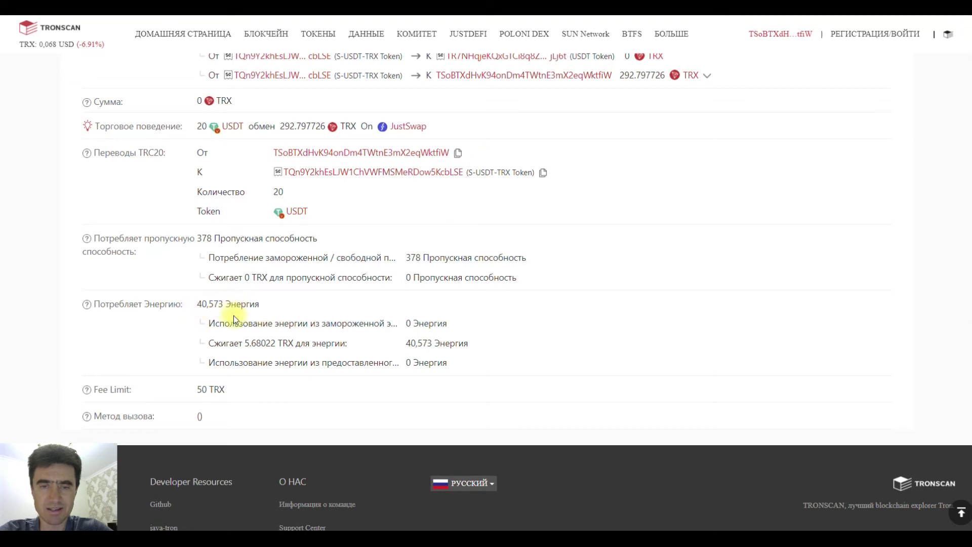
pyautogui.moveTo(245, 342); pyautogui.dragTo(277, 343)
pyautogui.scroll(9, 277, 343)
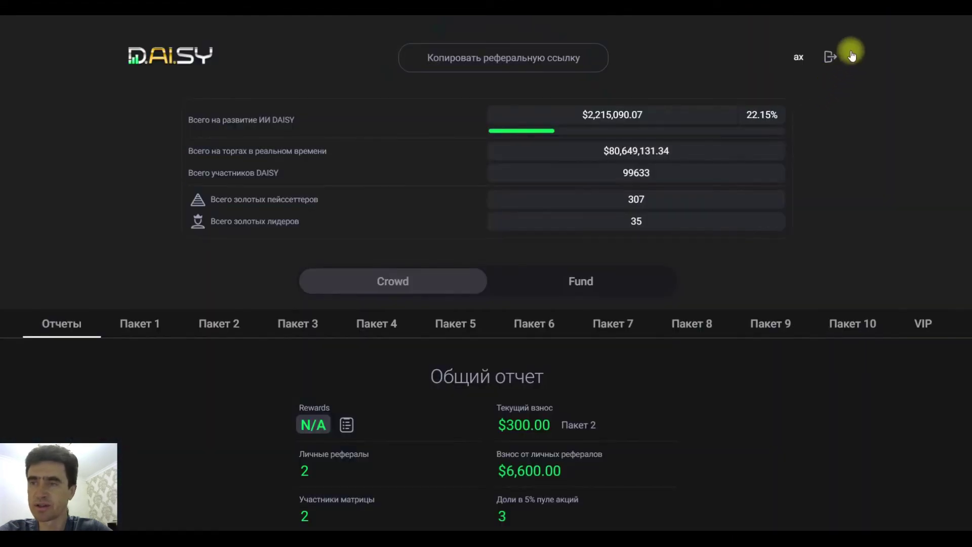
# - Return to the wallet and check the deasy2 account's TRX available and frozen balances and transaction history
pyautogui.click(887, 16)
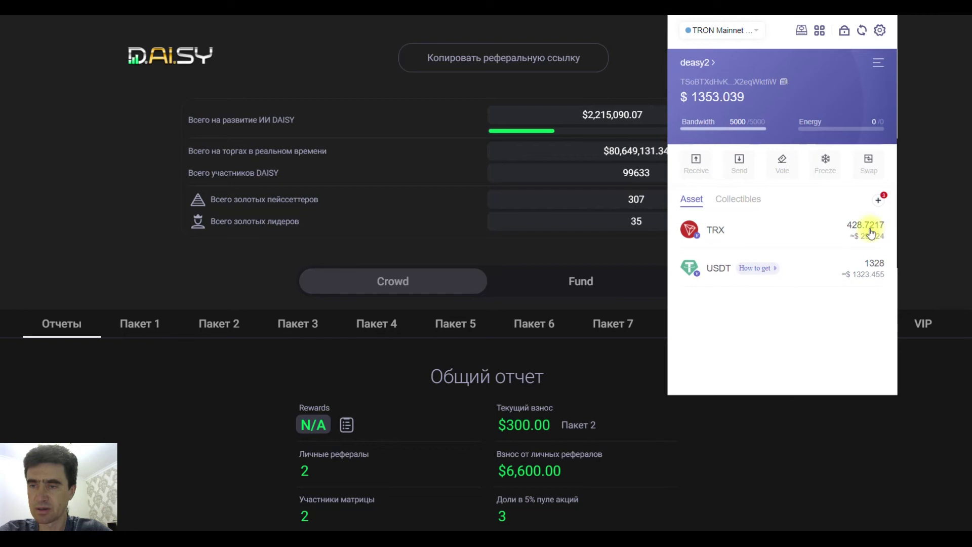
pyautogui.click(802, 231)
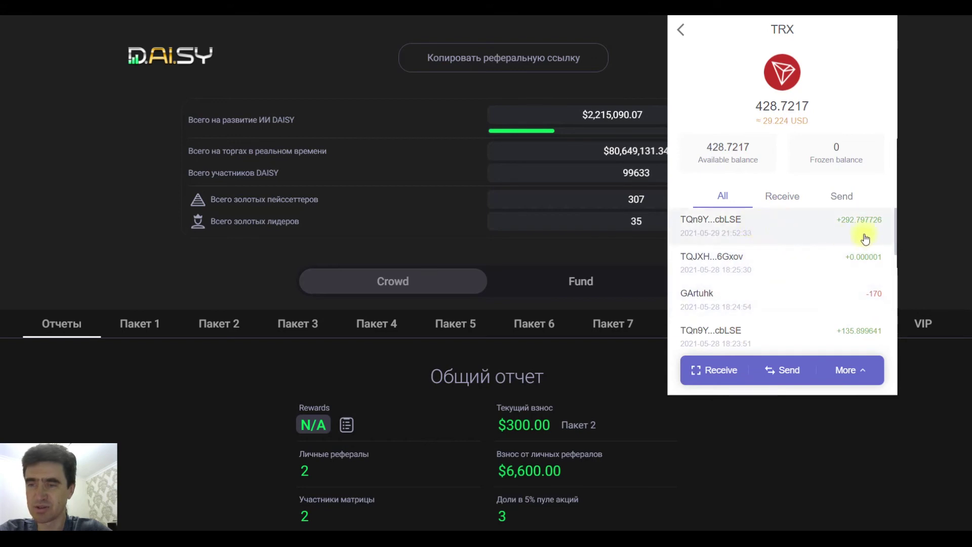
# - Return to the asset list and open a new TRX transfer from the deasy2 account
pyautogui.click(678, 33)
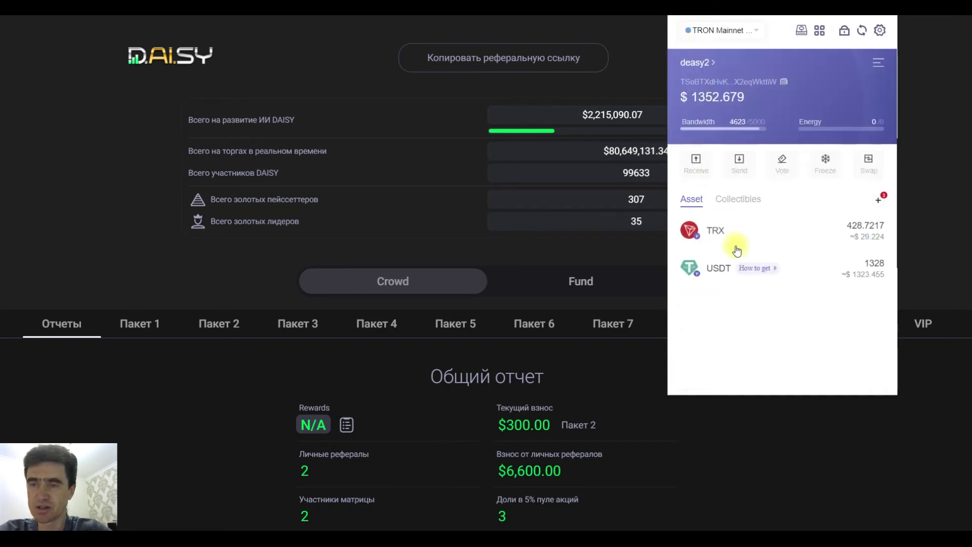
pyautogui.click(744, 234)
pyautogui.click(790, 369)
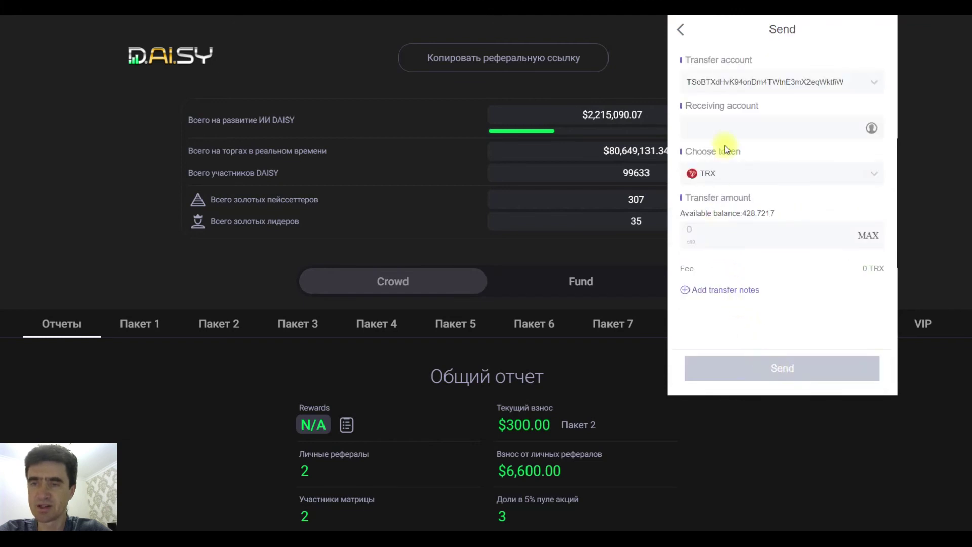
# - Switch to the WhatsApp chat, find the message containing the recipient's TRON wallet address, copy the address and return to the DAISY page
pyautogui.hotkey('alt', 'Tab')
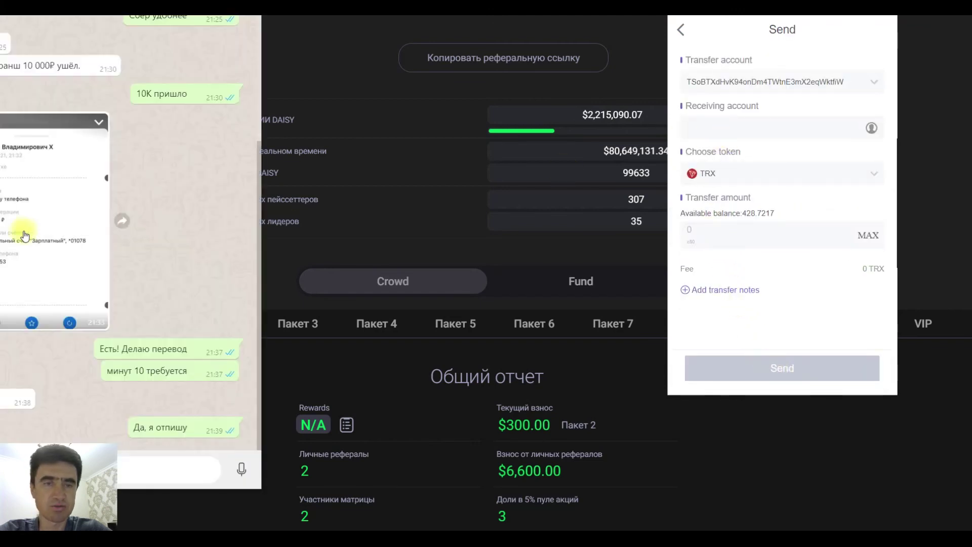
pyautogui.scroll(5, 24, 230)
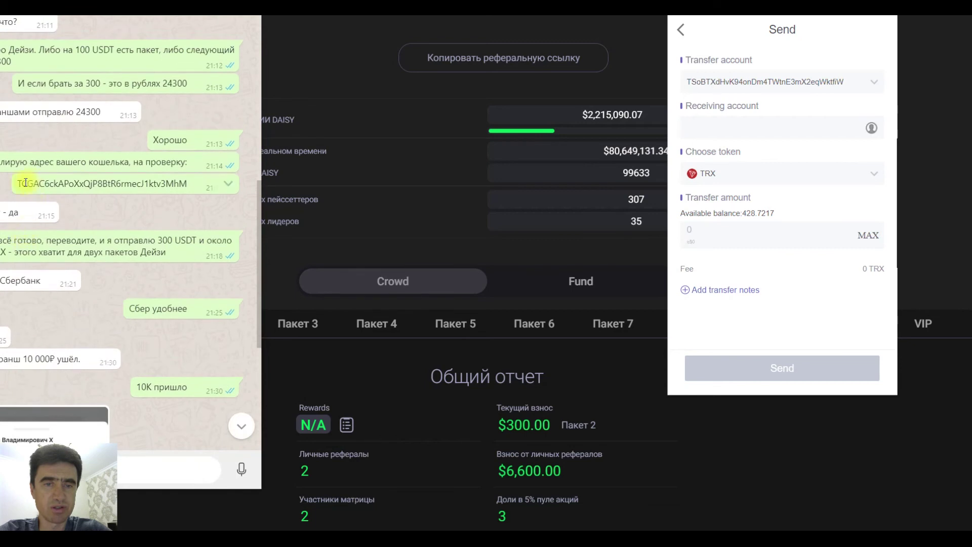
pyautogui.moveTo(18, 185); pyautogui.dragTo(193, 183)
pyautogui.rightClick(168, 181)
pyautogui.click(188, 191)
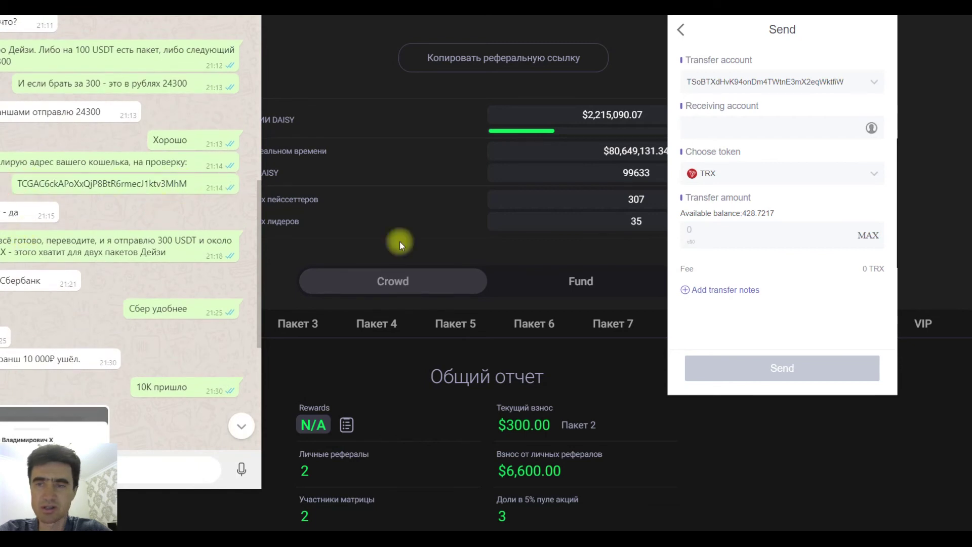
pyautogui.click(418, 399)
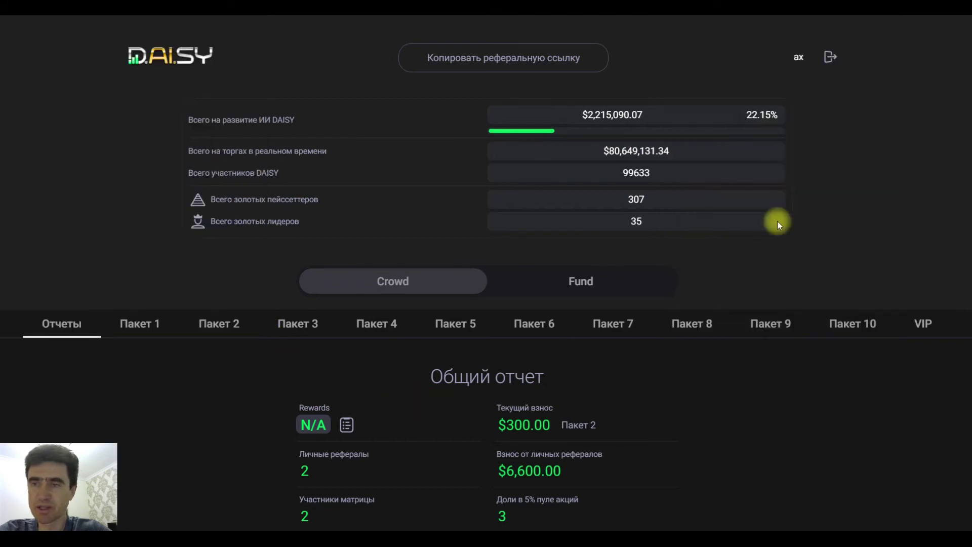
# - Paste the copied wallet address as the receiving account in the TRX transfer, and dismiss the address book entry without saving it
pyautogui.hotkey('alt', 'Tab')
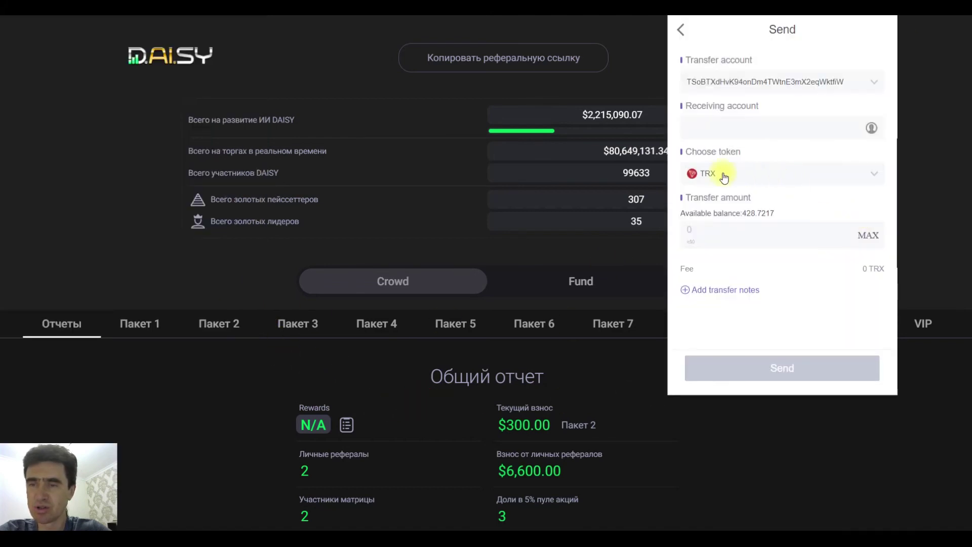
pyautogui.click(705, 129)
pyautogui.hotkey('ctrl', 'v')
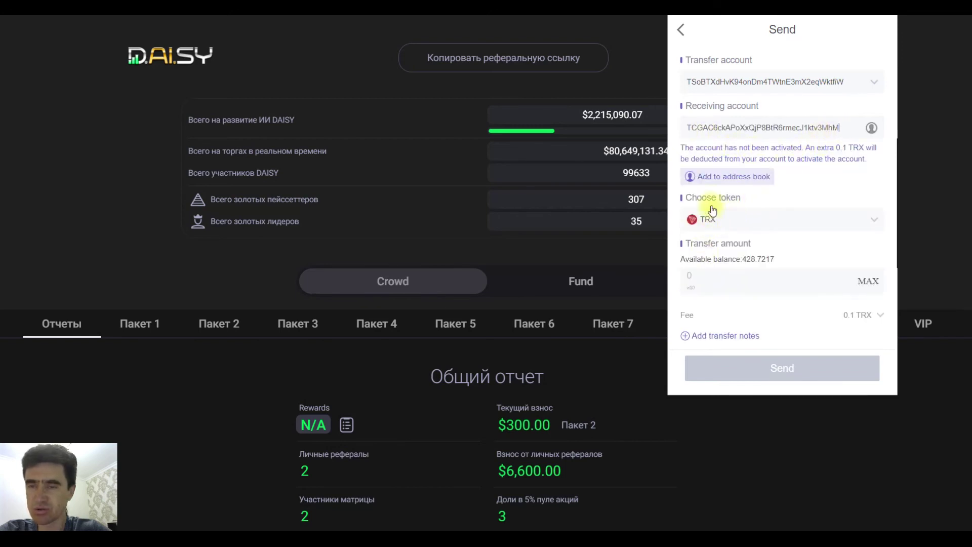
pyautogui.click(712, 180)
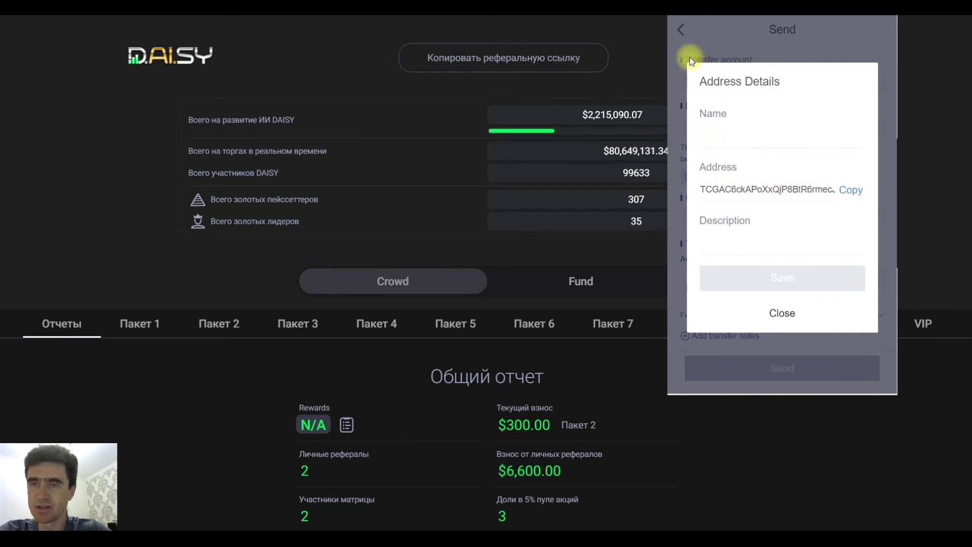
pyautogui.click(784, 313)
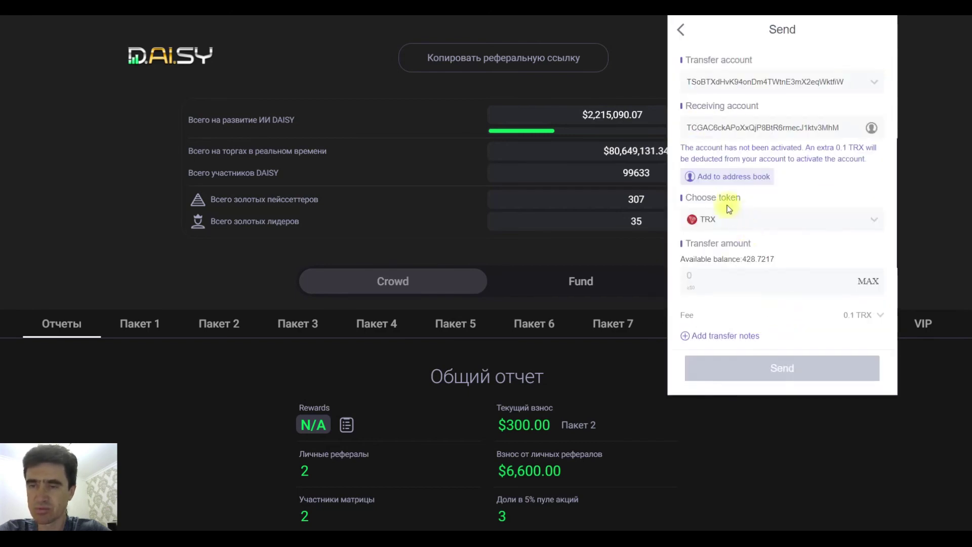
# - Set the transfer amount to 290 TRX and add a transfer note with the recipient's name
pyautogui.click(753, 285)
pyautogui.write('290')
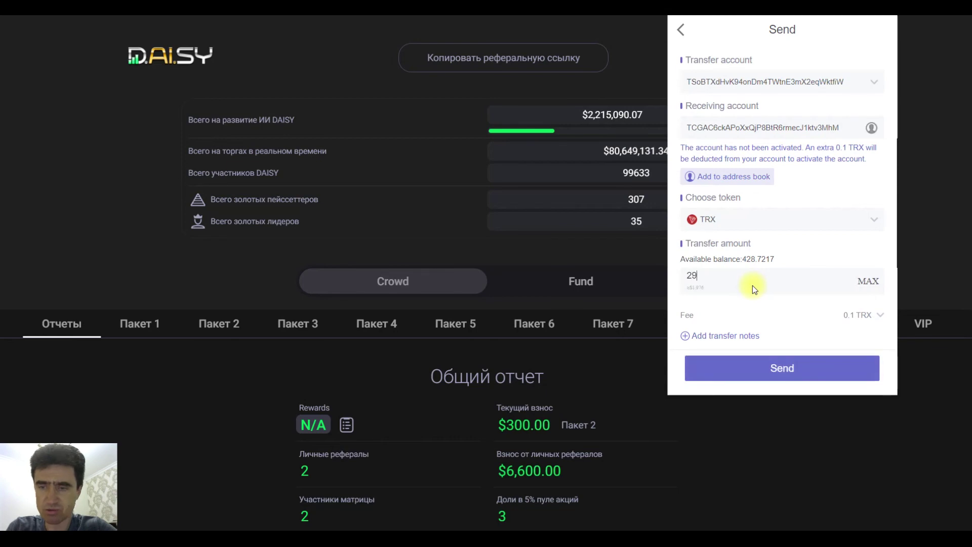
pyautogui.click(689, 337)
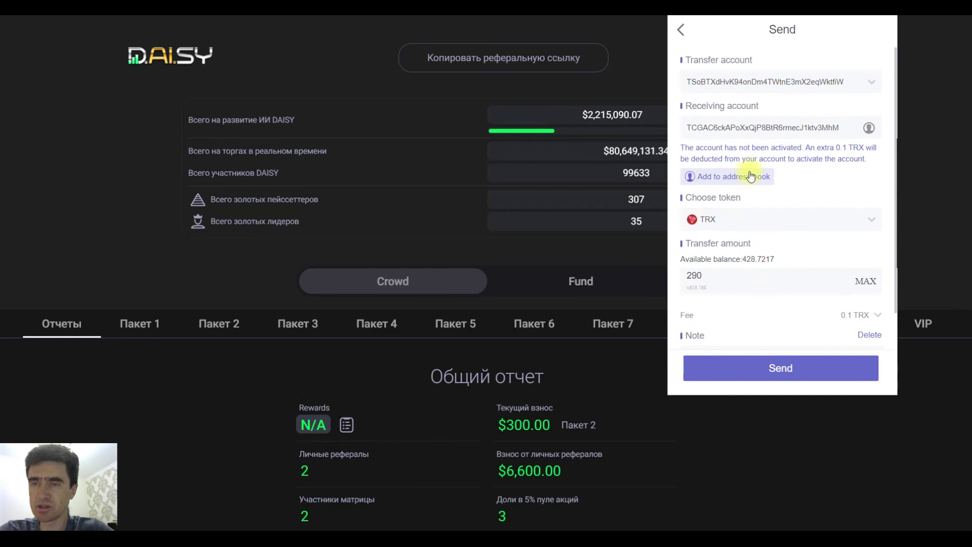
# - Submit the 290 TRX transfer and accept its transaction confirmation
pyautogui.click(778, 369)
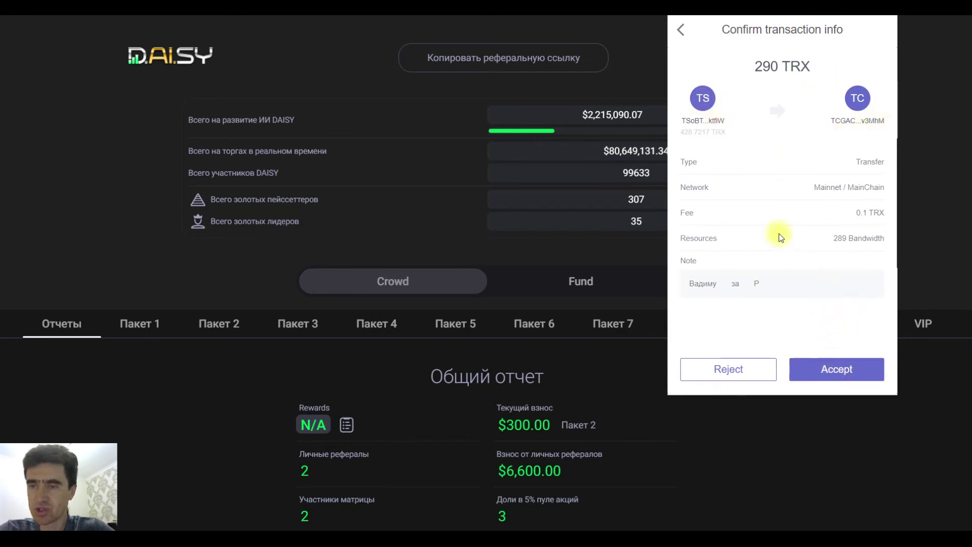
pyautogui.click(827, 365)
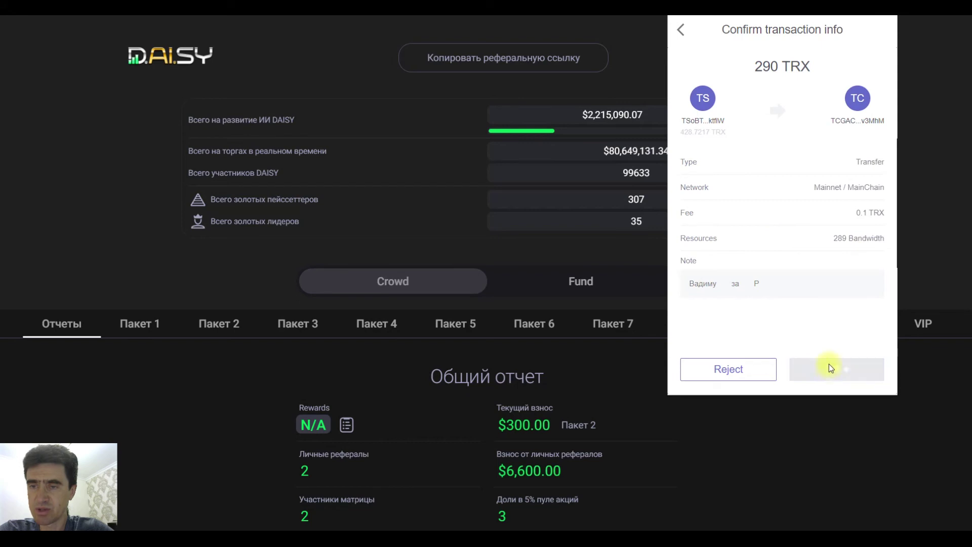